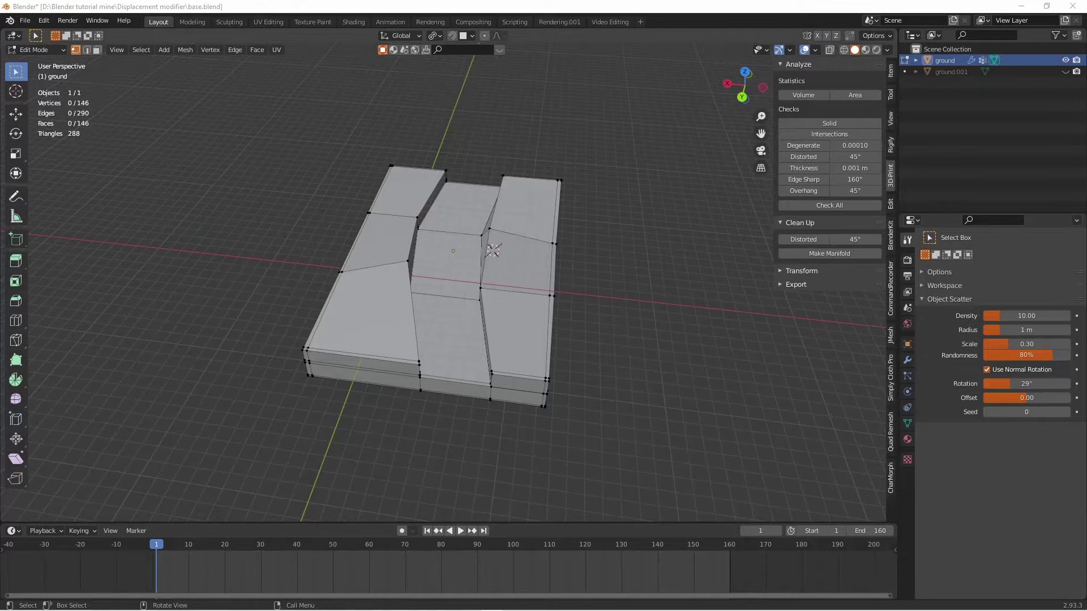
# Inspect the ground's simple base mesh in Edit Mode and its finished displaced surface in Object Mode.
pyautogui.moveTo(493, 251); pyautogui.dragTo(480, 180, button='middle')
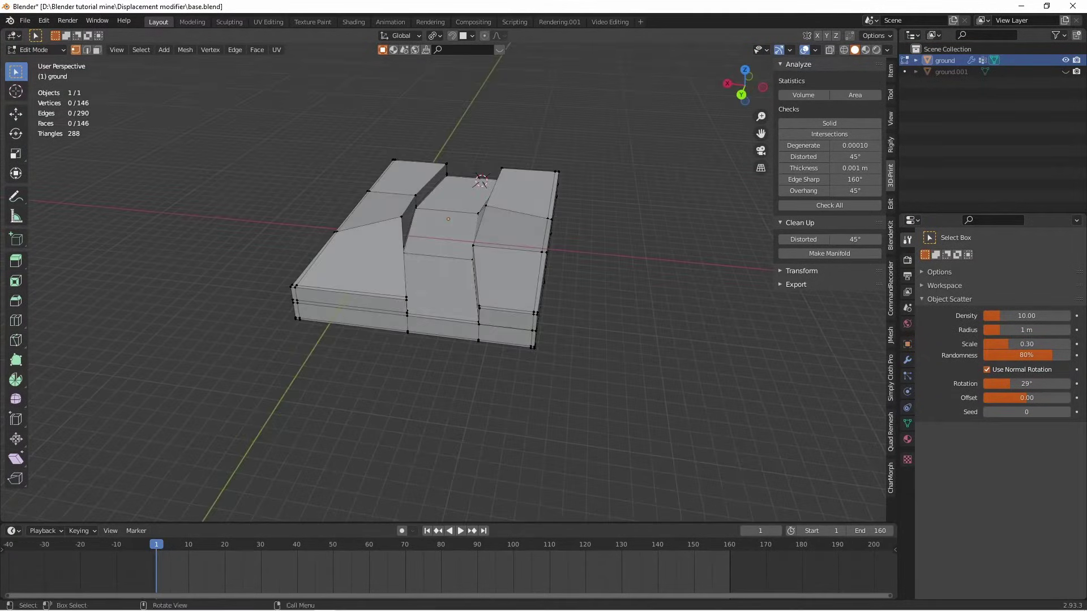
pyautogui.press('Tab')
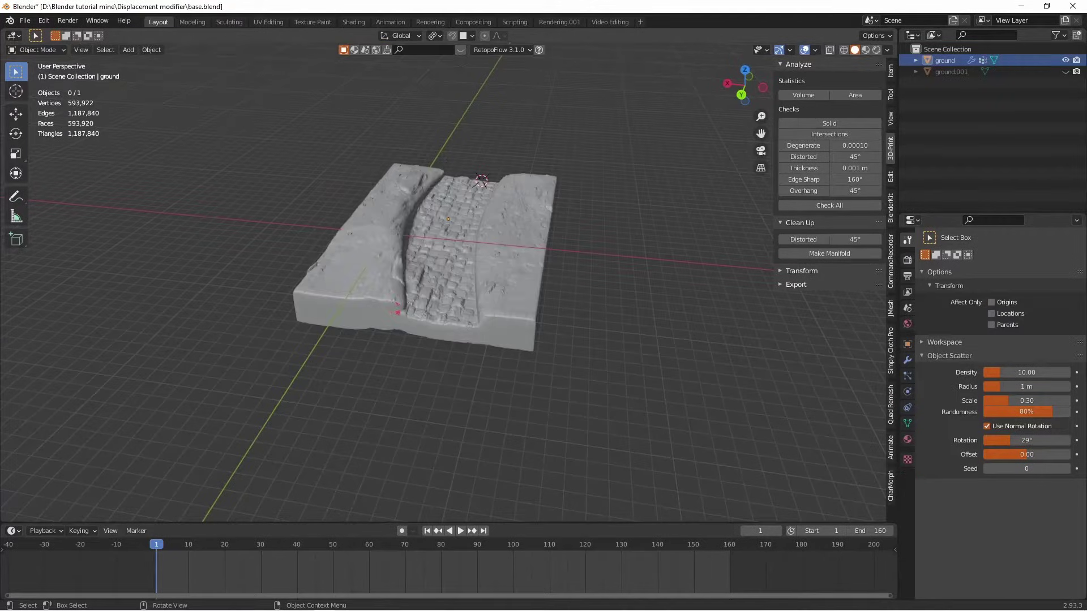
pyautogui.moveTo(481, 237); pyautogui.dragTo(481, 263, button='middle')
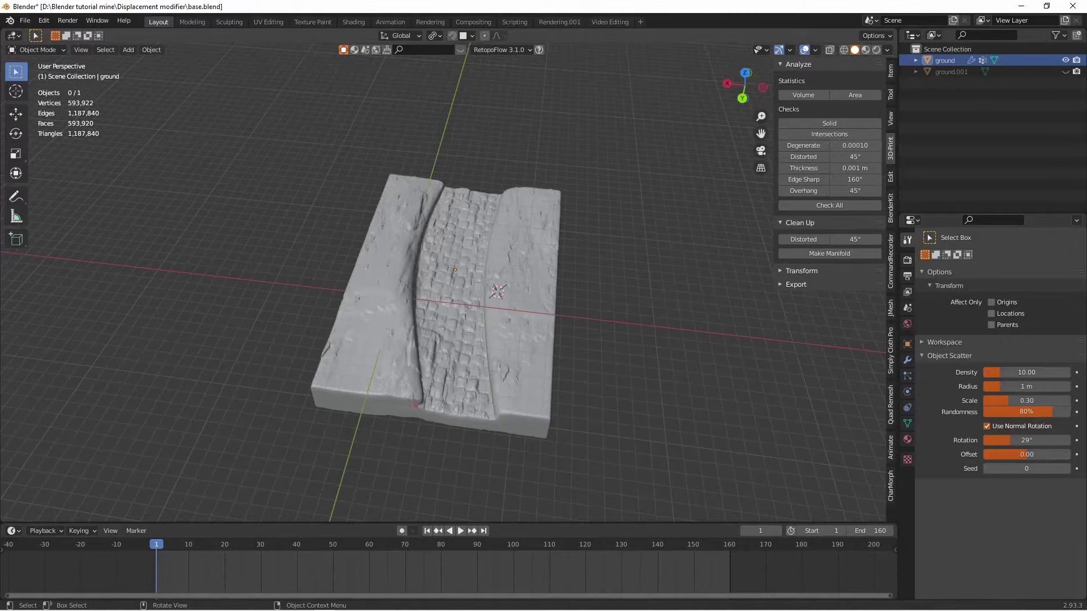
pyautogui.moveTo(497, 291); pyautogui.dragTo(482, 386, button='middle')
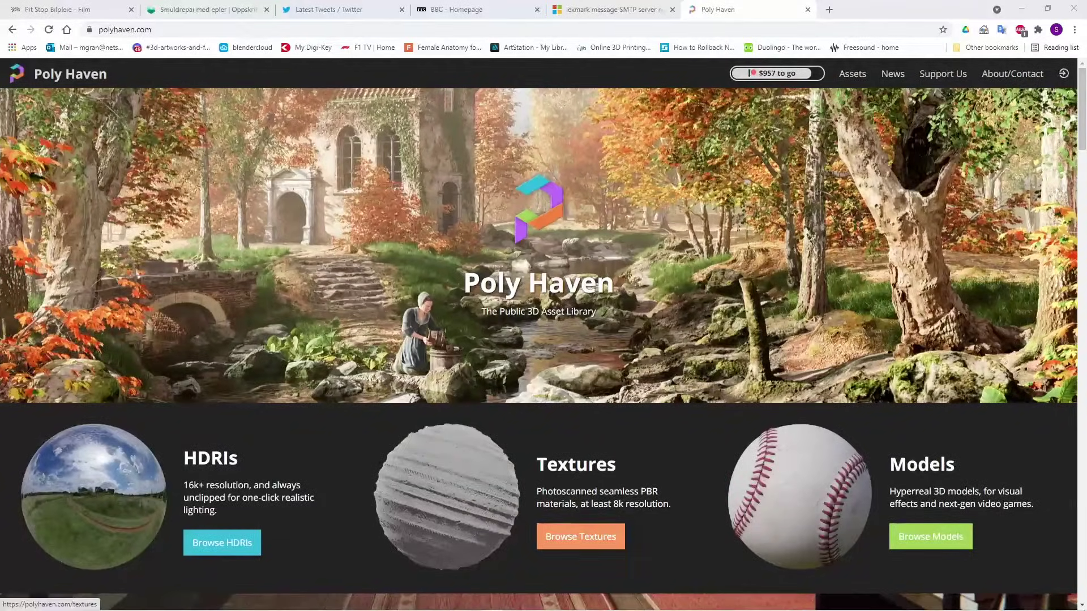
# Switch to Poly Haven in the web browser, browse its textures and open Cobblestone Floor 08.
pyautogui.click(580, 535)
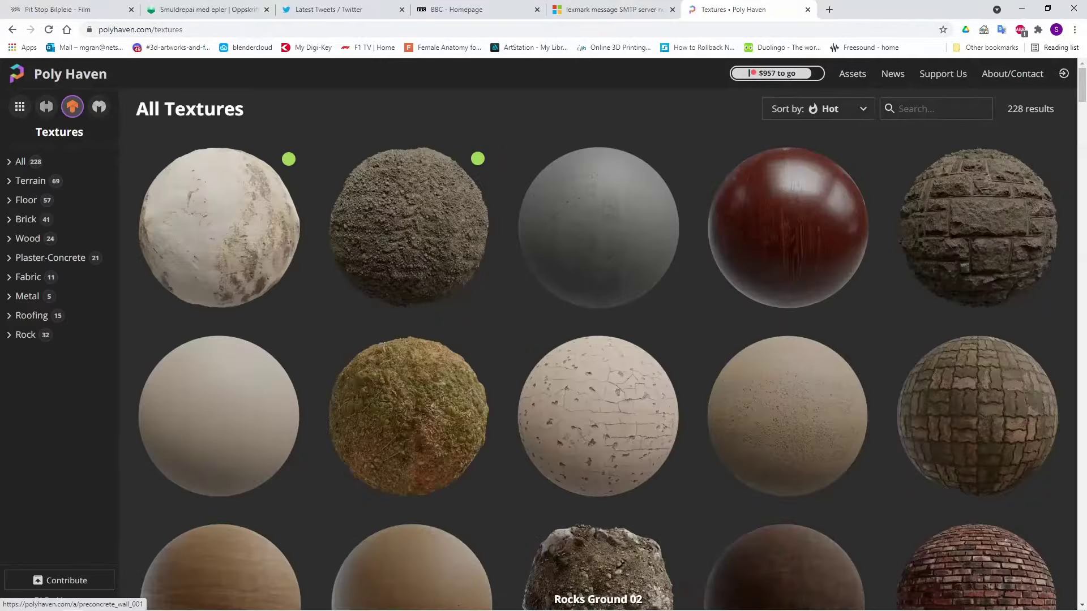
pyautogui.scroll(-5, 524, 313)
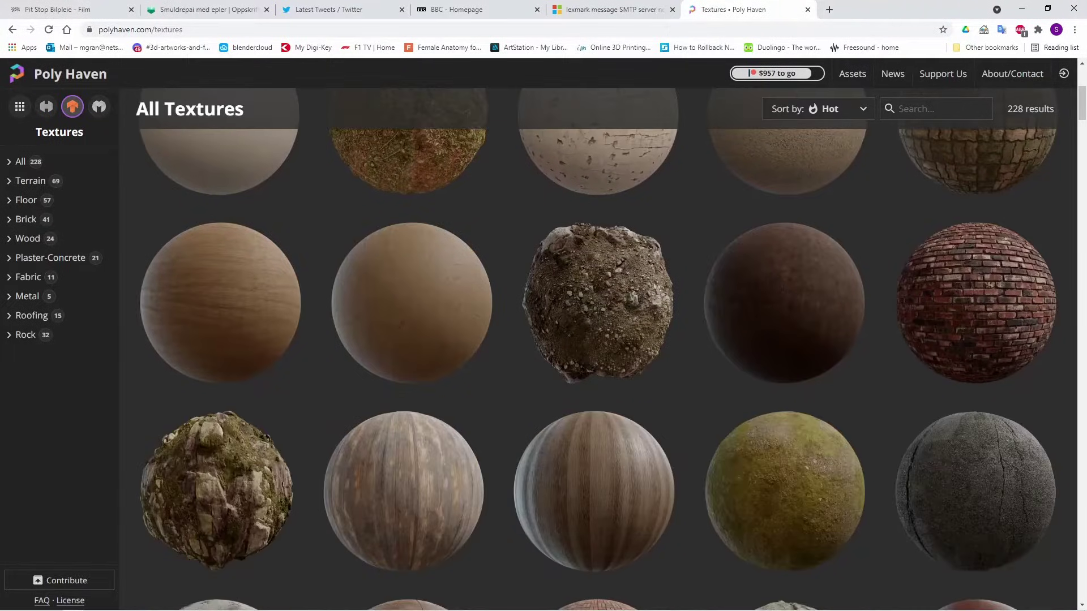
pyautogui.scroll(-8, 598, 350)
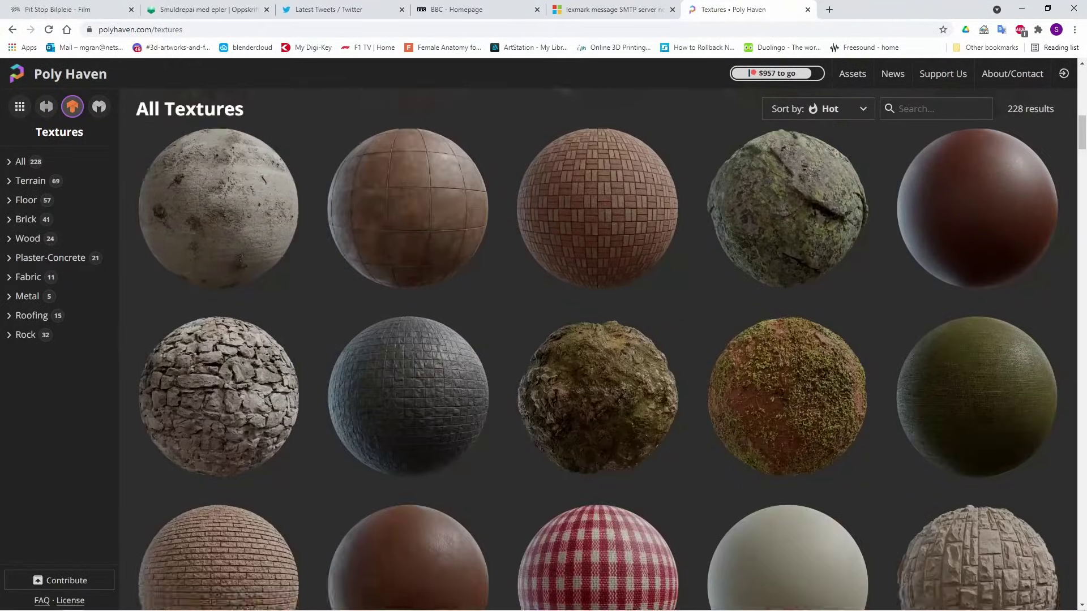
pyautogui.scroll(-15, 598, 350)
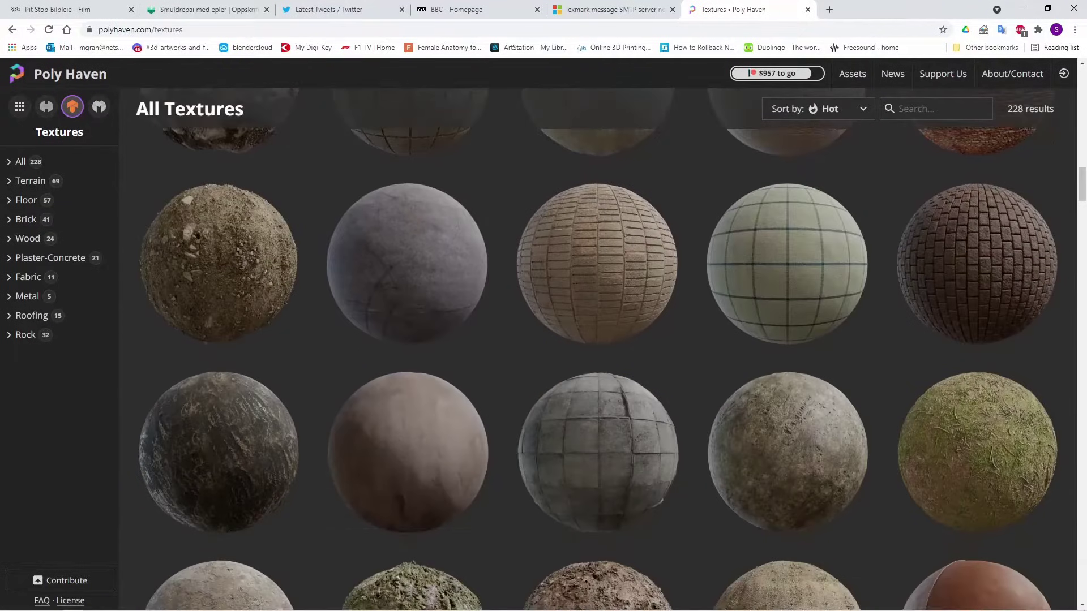
pyautogui.scroll(-10, 597, 350)
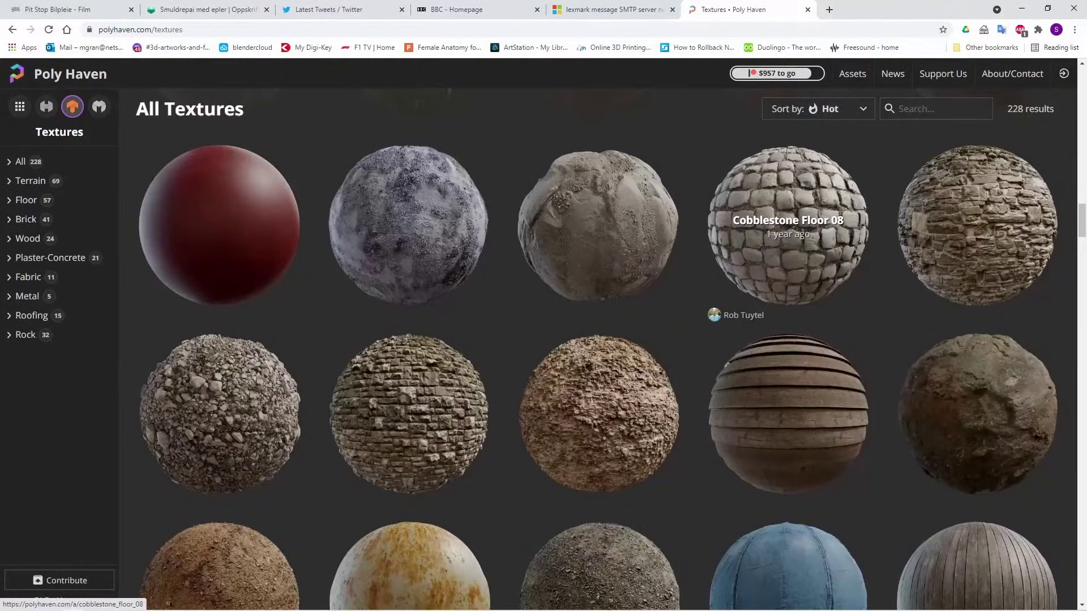
pyautogui.click(788, 226)
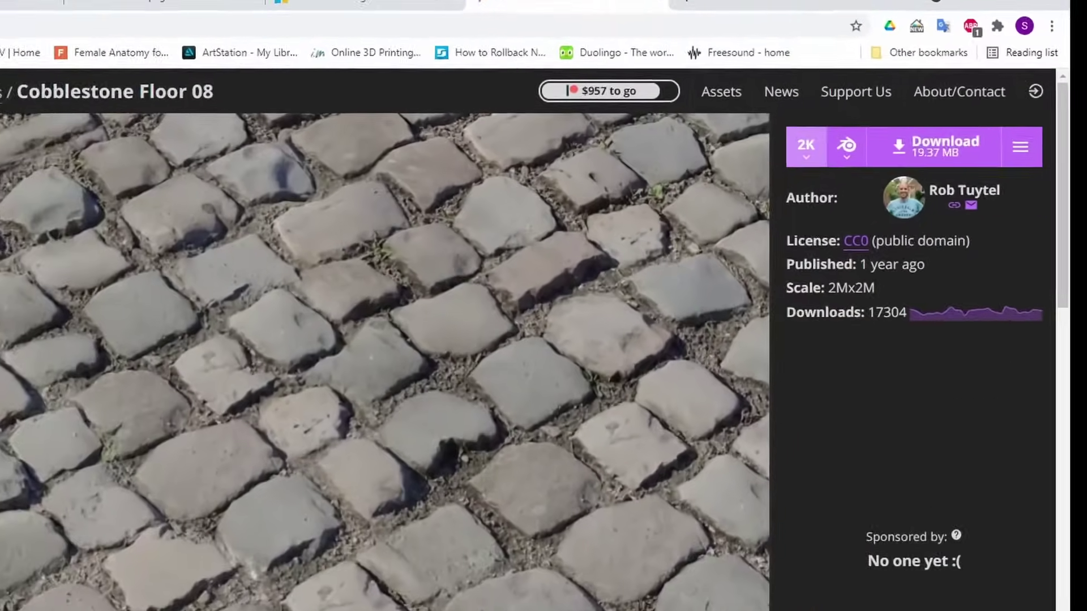
# Download the Cobblestone Floor 08 texture as a 2K Blender package into the Downloads folder.
pyautogui.click(908, 110)
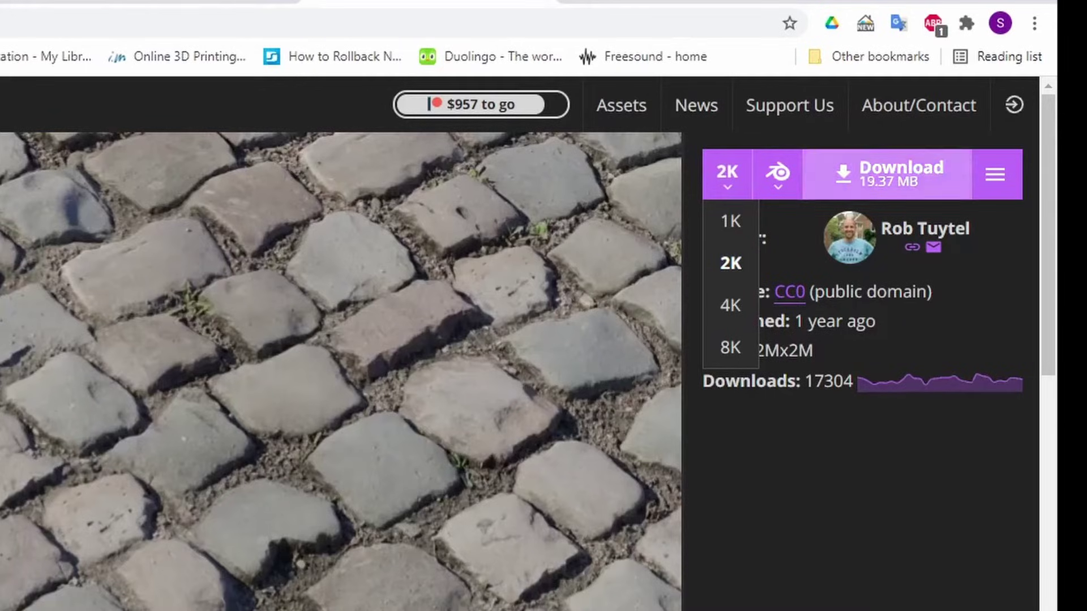
pyautogui.click(886, 174)
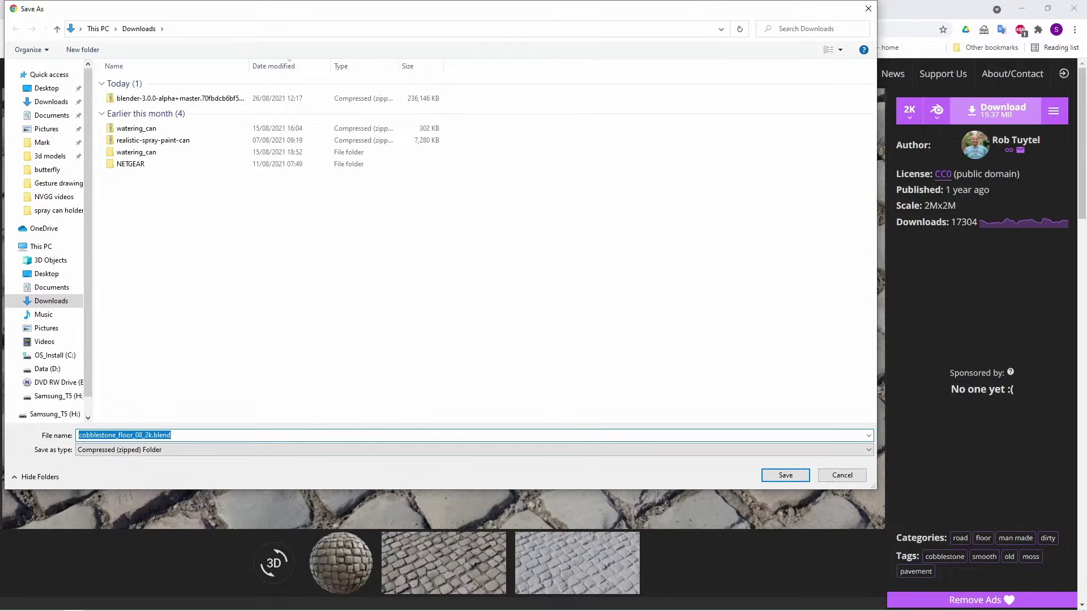
pyautogui.click(785, 474)
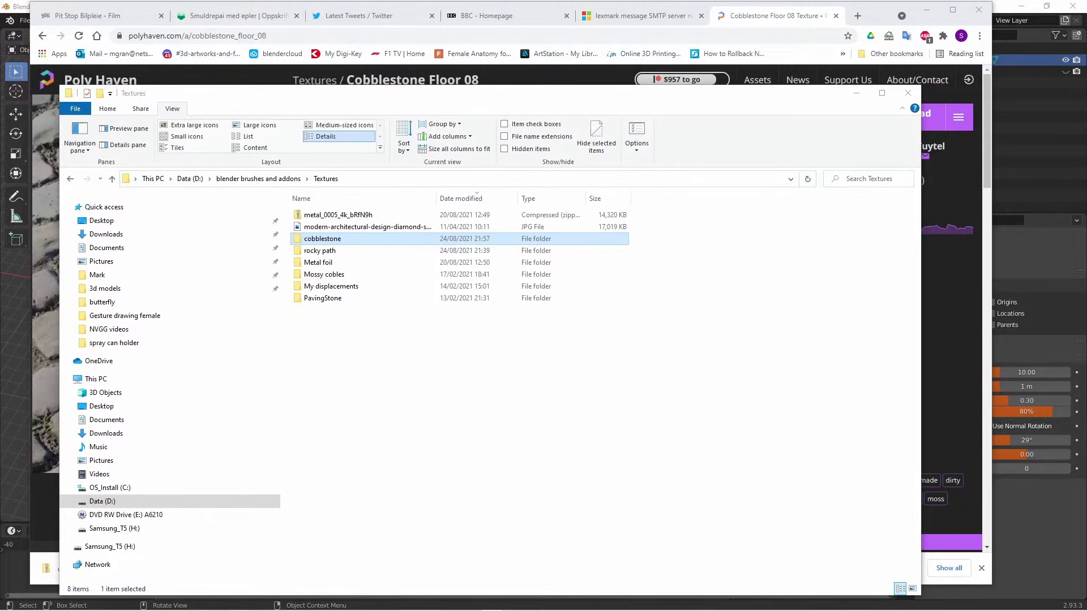
# Switch to File Explorer and examine the textures subfolder inside the cobblestone folder.
pyautogui.doubleClick(323, 239)
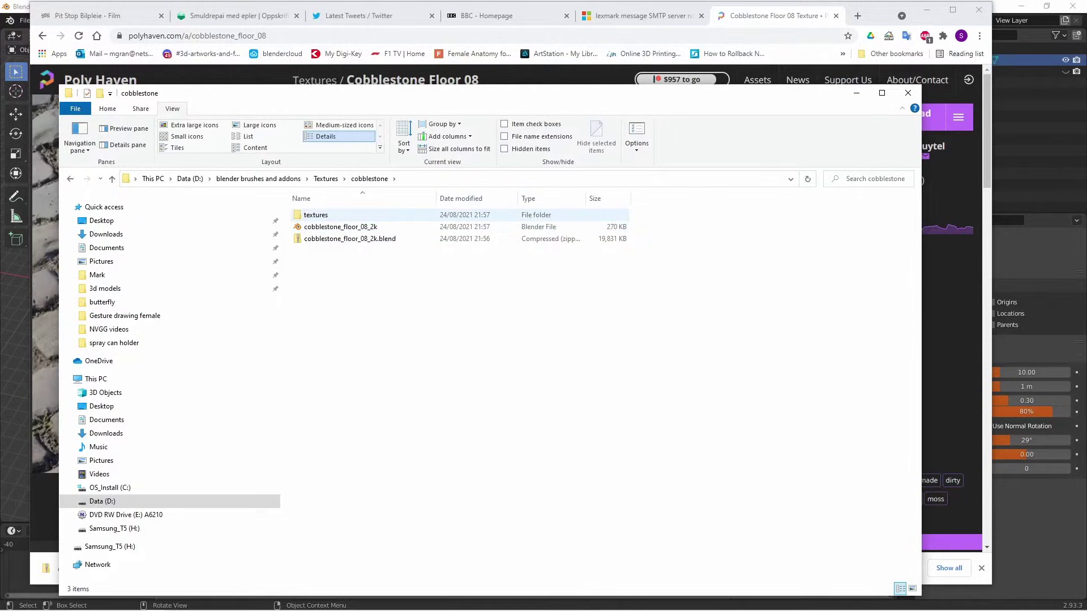
pyautogui.doubleClick(315, 215)
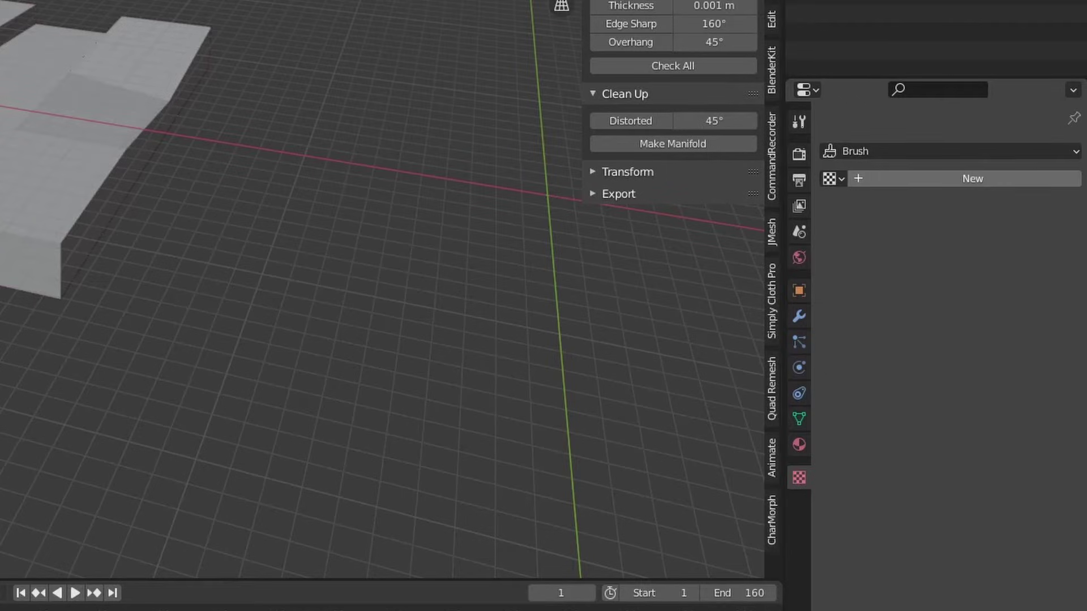
# Create a new Image or Movie texture in Blender and browse for its image in D:\blender brushes and addons\Textures.
pyautogui.click(973, 178)
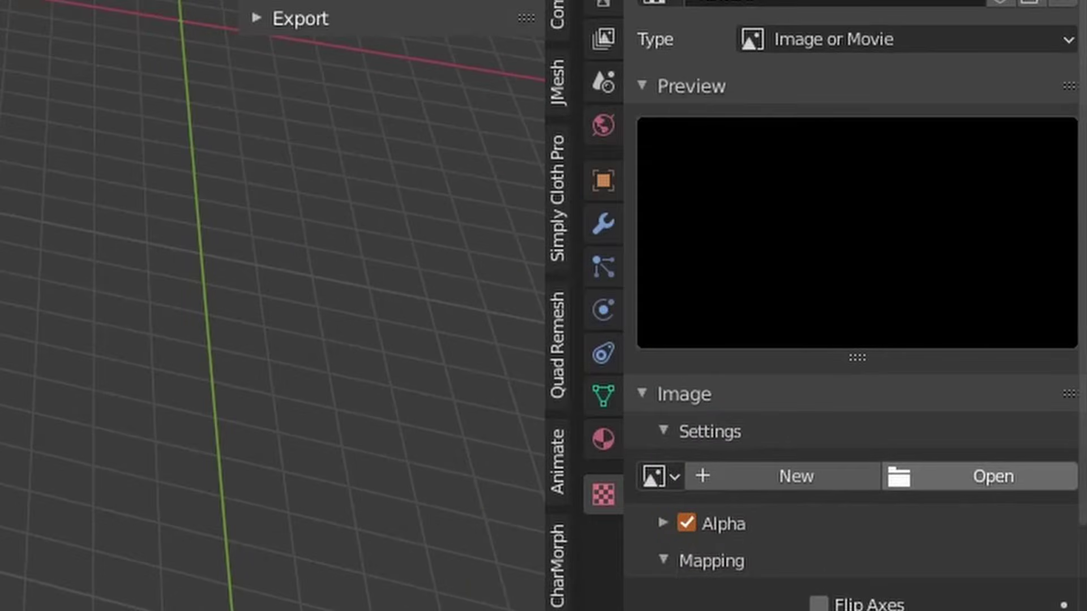
pyautogui.click(993, 476)
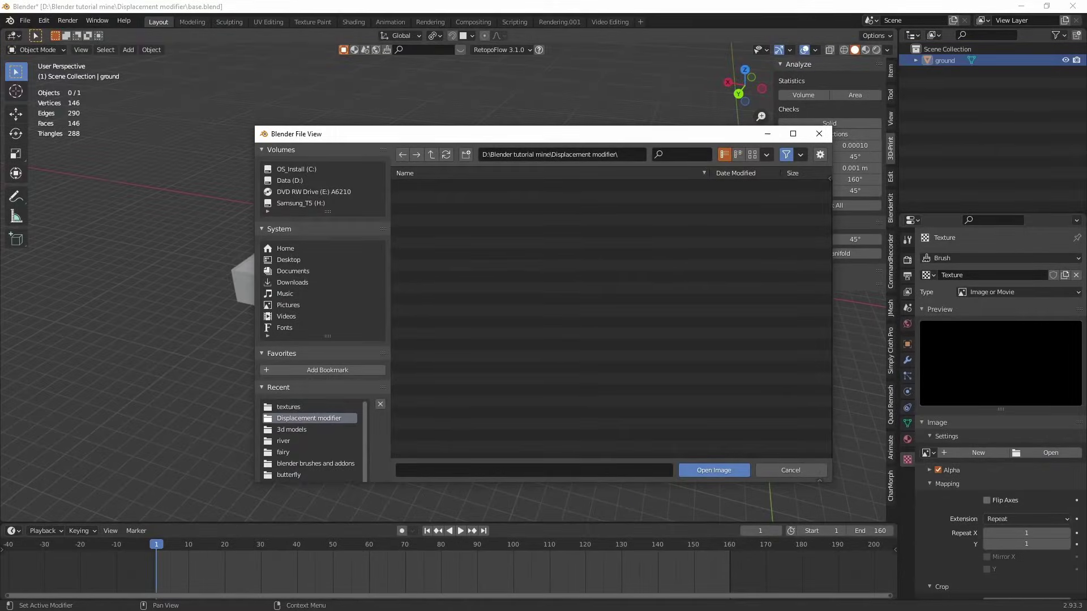
pyautogui.click(290, 180)
pyautogui.doubleClick(441, 232)
pyautogui.doubleClick(430, 265)
pyautogui.doubleClick(430, 186)
pyautogui.doubleClick(430, 186)
pyautogui.press('BackSpace')
pyautogui.press('BackSpace')
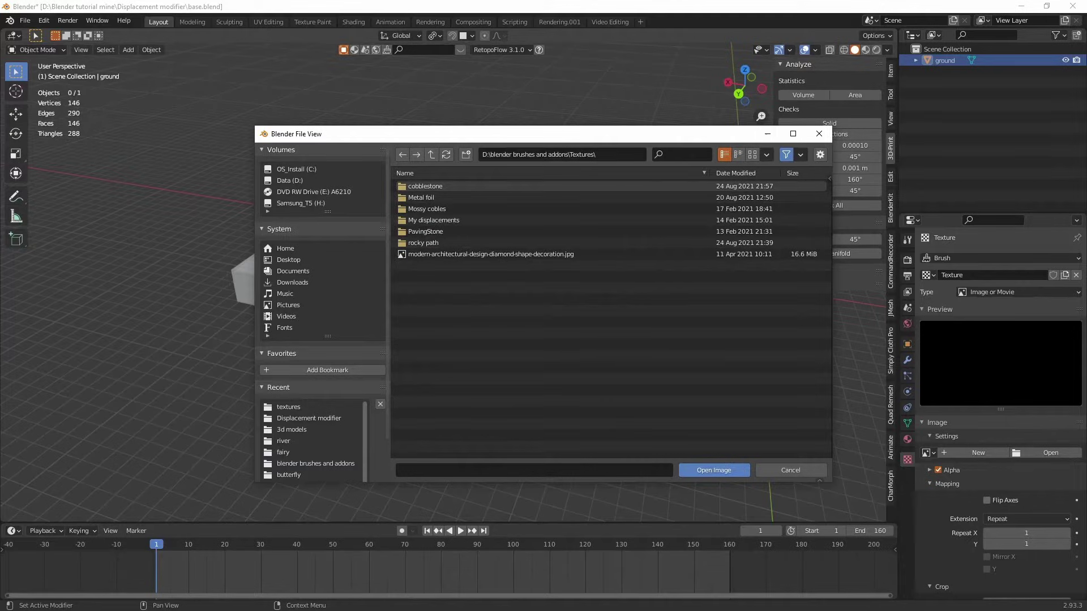
# Load cobblestone_floor_08_disp_2k.png from the textures subfolder of the cobblestone folder as the texture's image.
pyautogui.doubleClick(430, 187)
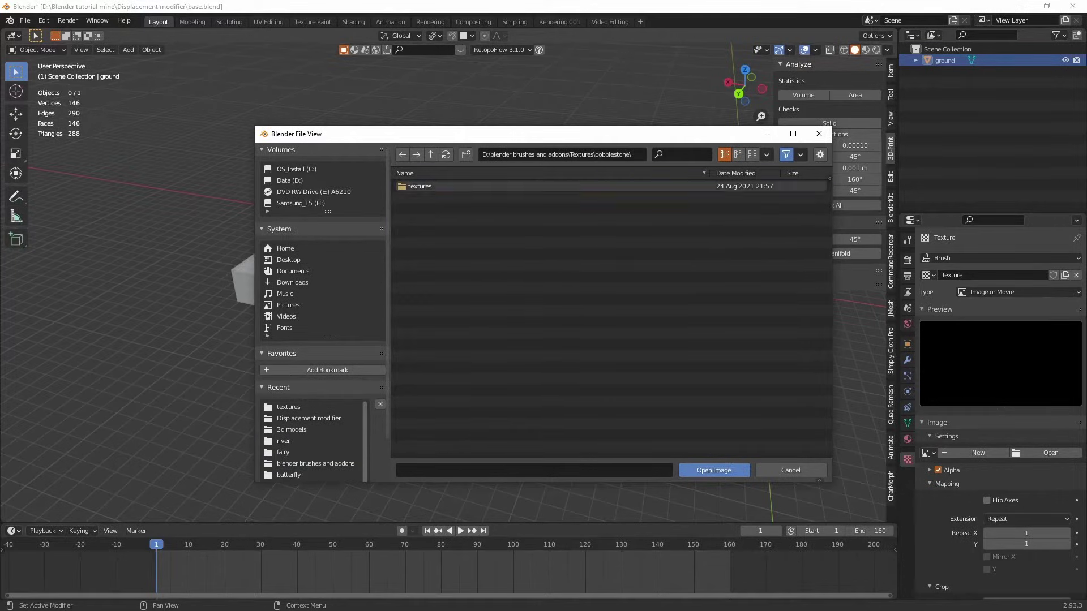
pyautogui.click(430, 186)
pyautogui.doubleClick(430, 186)
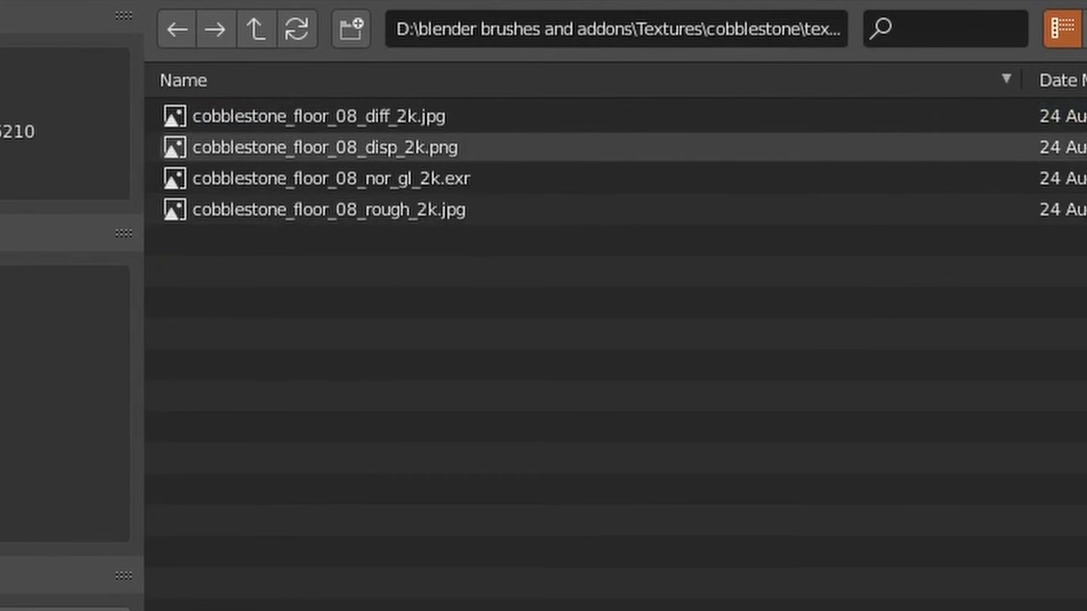
pyautogui.click(396, 147)
pyautogui.press('Return')
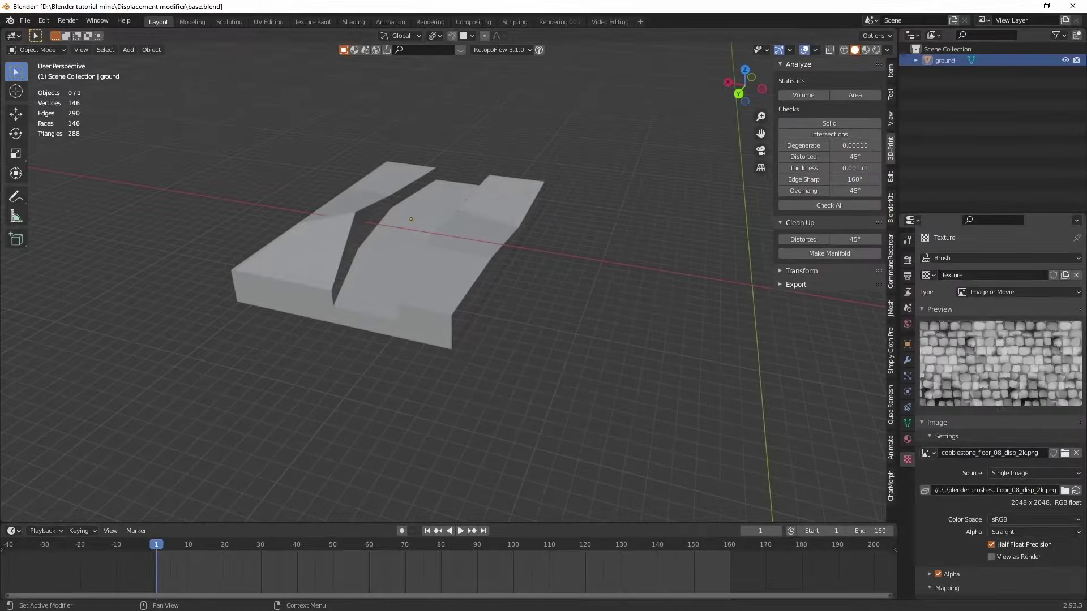
# Rename the new image texture as Cobbles.
pyautogui.click(983, 275)
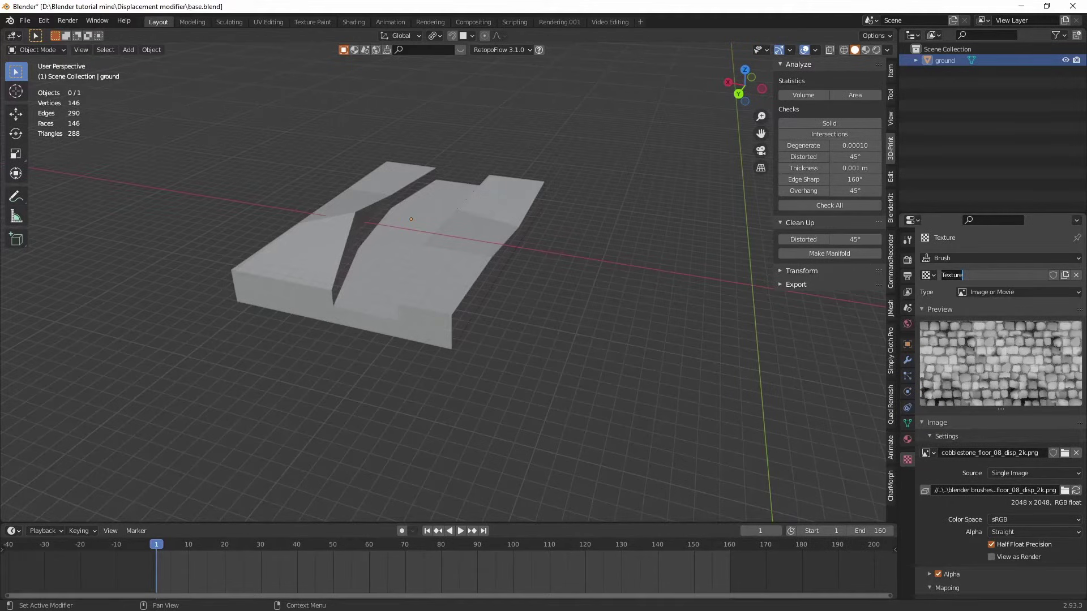
pyautogui.press('BackSpace')
pyautogui.write('Cobbles')
pyautogui.press('Return')
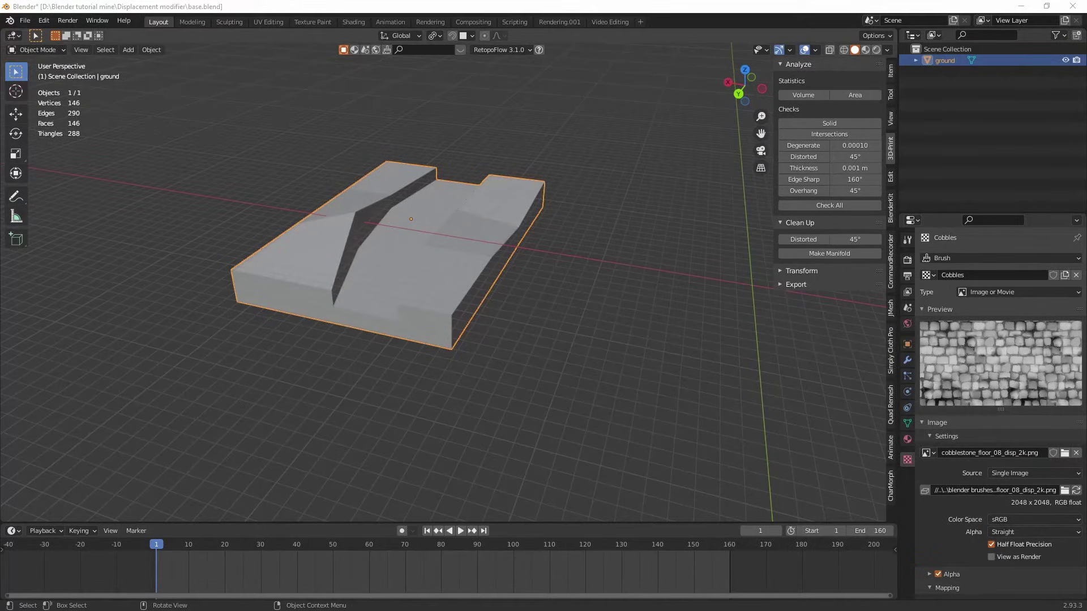
# Enter Edit Mode on the ground object and add a Subdivision Surface modifier to it.
pyautogui.click(907, 360)
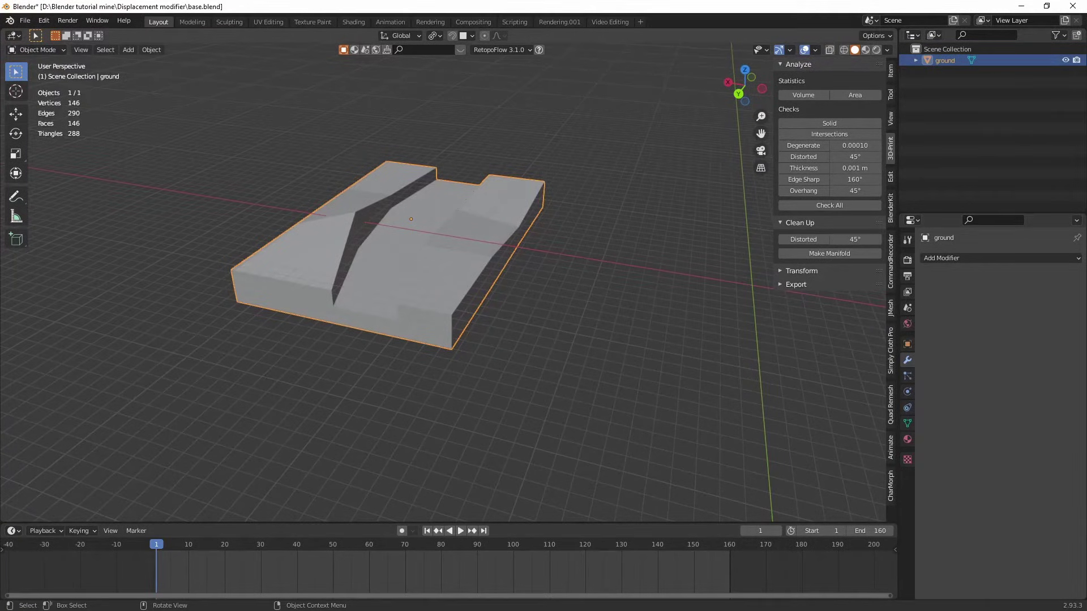
pyautogui.press('Tab')
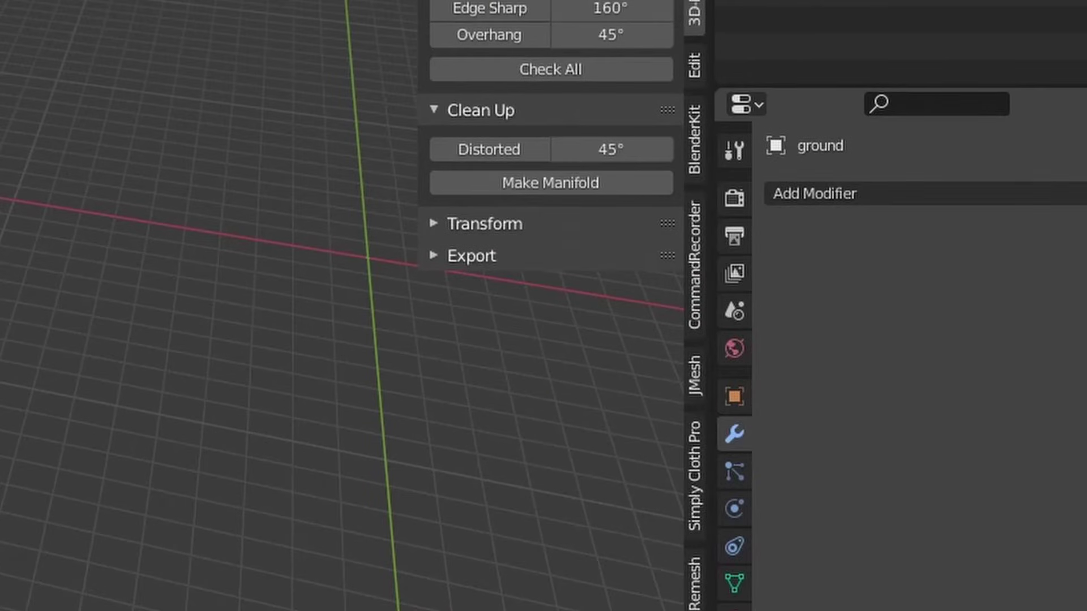
pyautogui.click(934, 193)
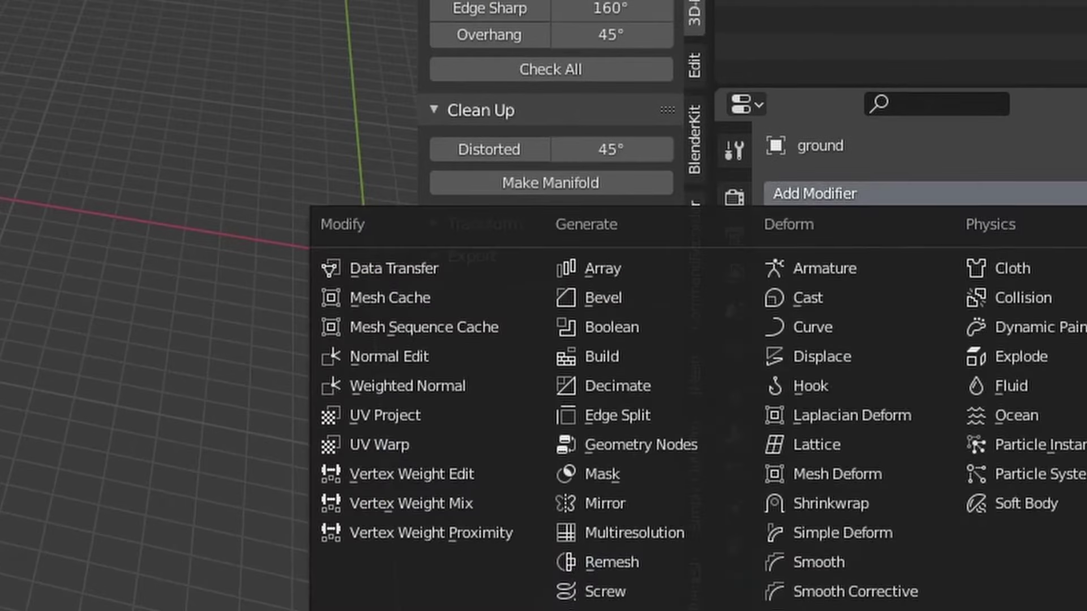
pyautogui.click(710, 601)
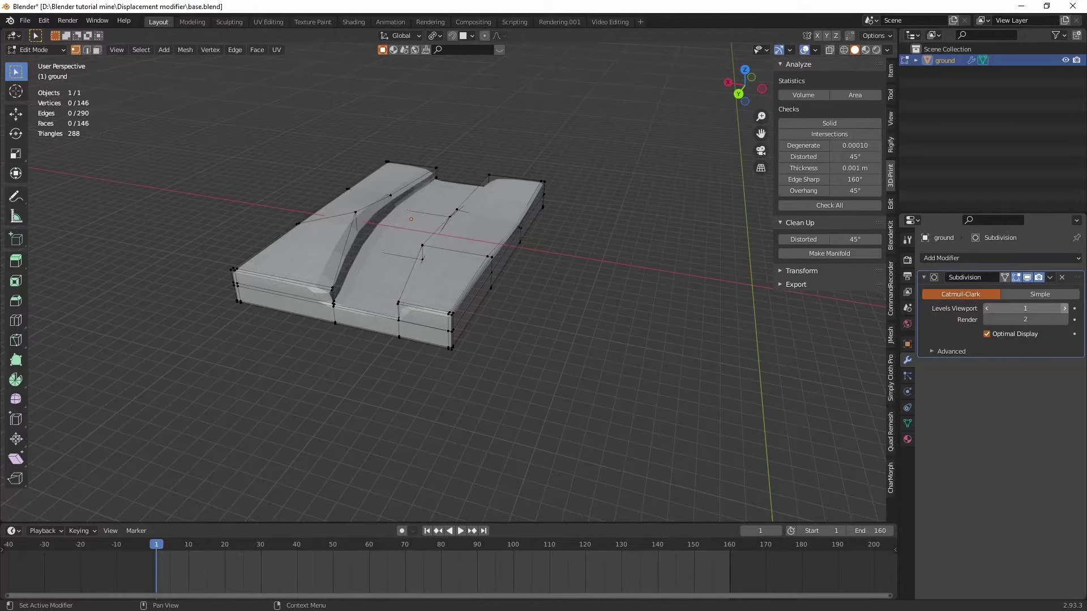
# Set the Subdivision modifier's viewport levels to 5 and return the ground to Object Mode.
pyautogui.click(1064, 309)
pyautogui.click(1064, 309)
pyautogui.click(1064, 309)
pyautogui.click(1065, 309)
pyautogui.click(1064, 308)
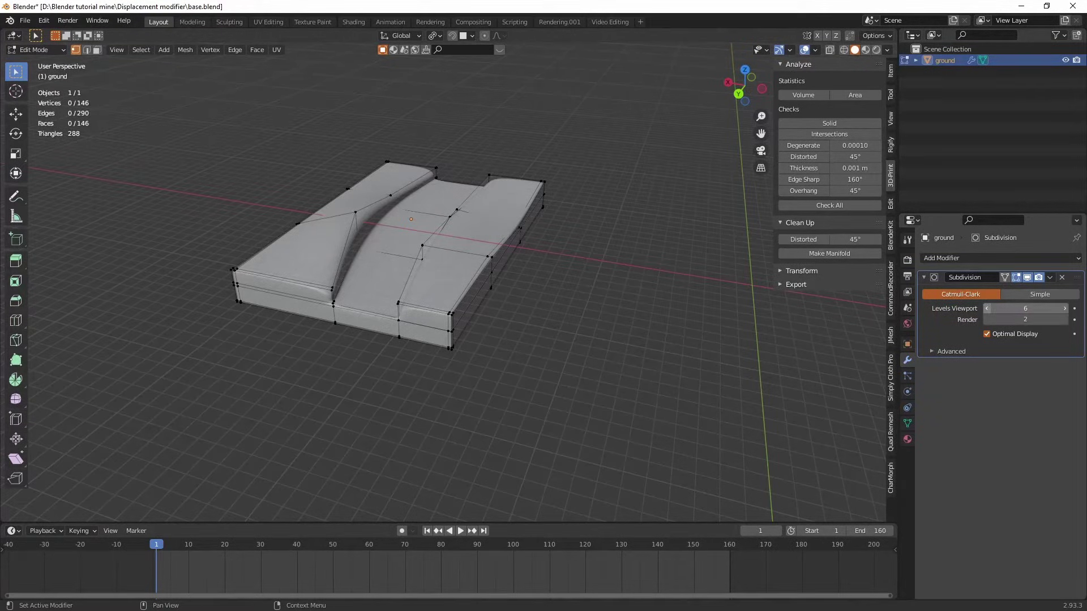
pyautogui.click(986, 308)
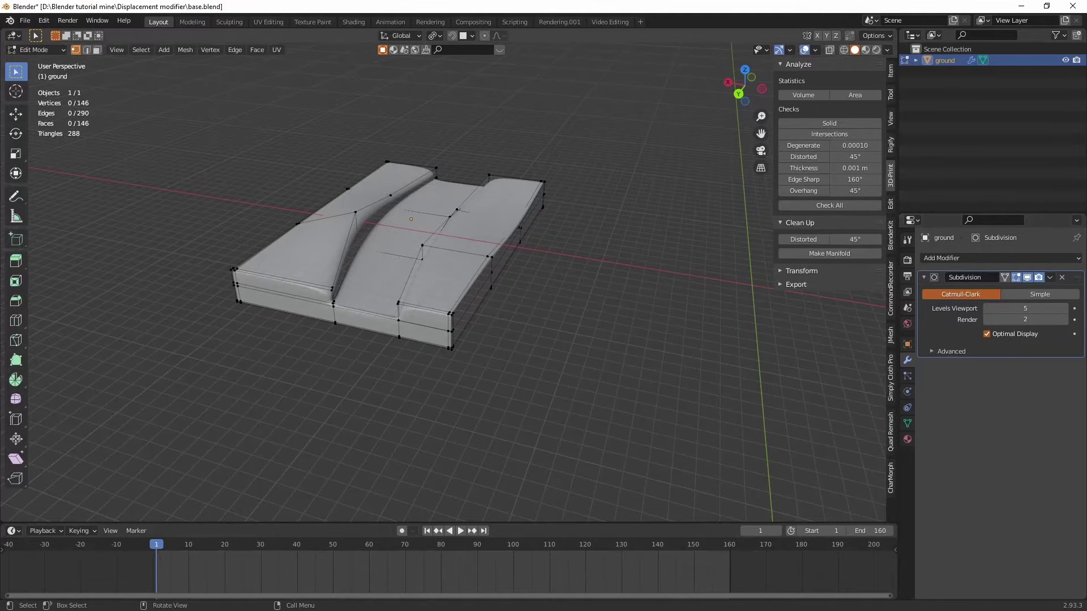
pyautogui.press('Tab')
pyautogui.moveTo(411, 283)
pyautogui.mouseDown(button='middle')
pyautogui.moveTo(479, 289)
pyautogui.moveTo(411, 291)
pyautogui.mouseUp(button='middle')
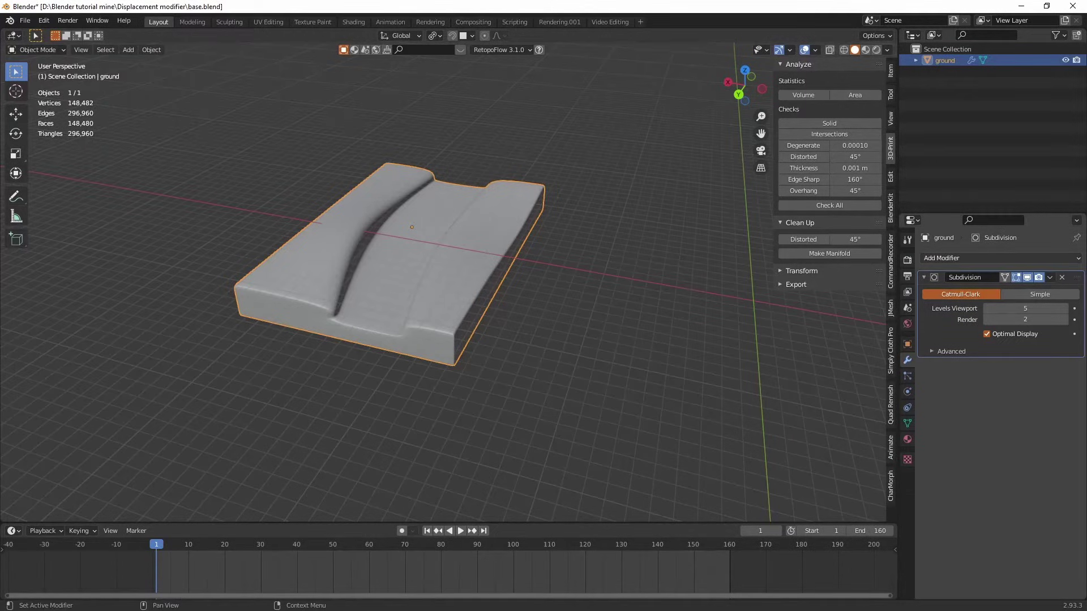
# Add a Displace modifier to the ground using the Cobbles texture, with its strength set to 0.050.
pyautogui.click(1000, 258)
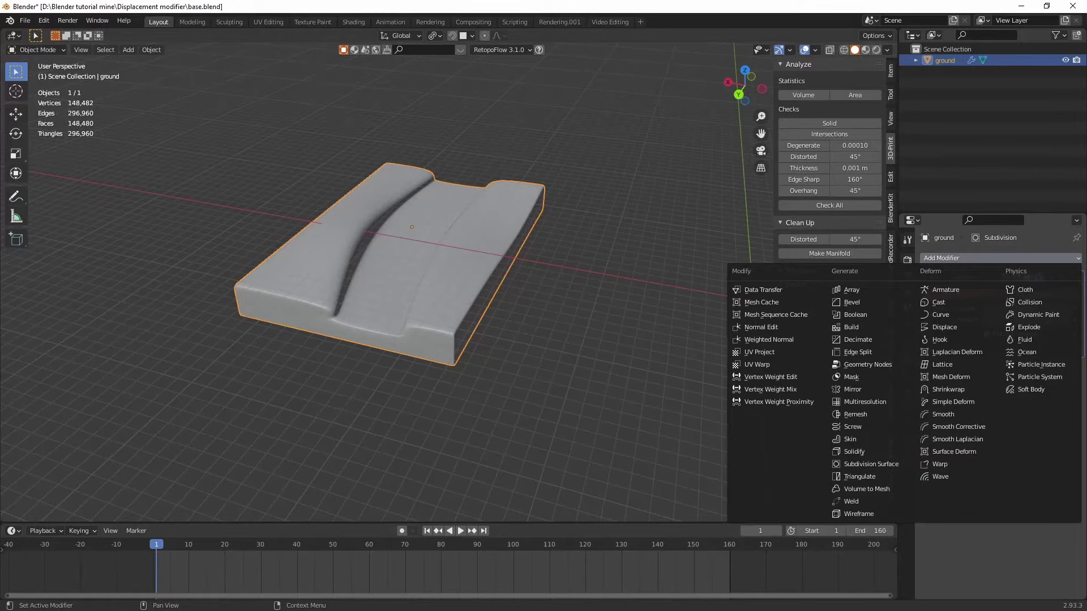
pyautogui.click(950, 328)
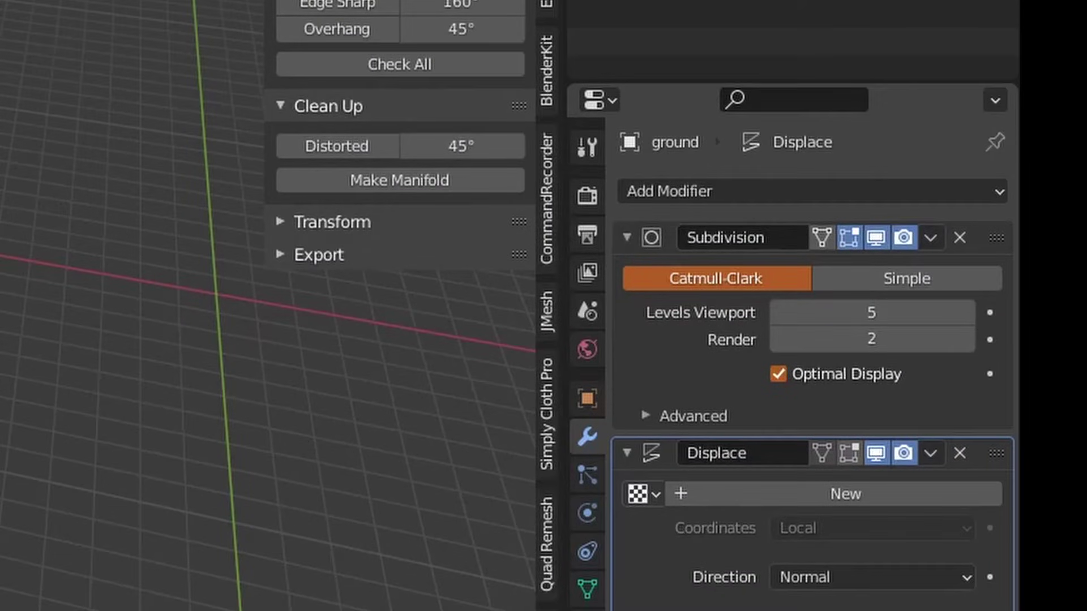
pyautogui.click(643, 494)
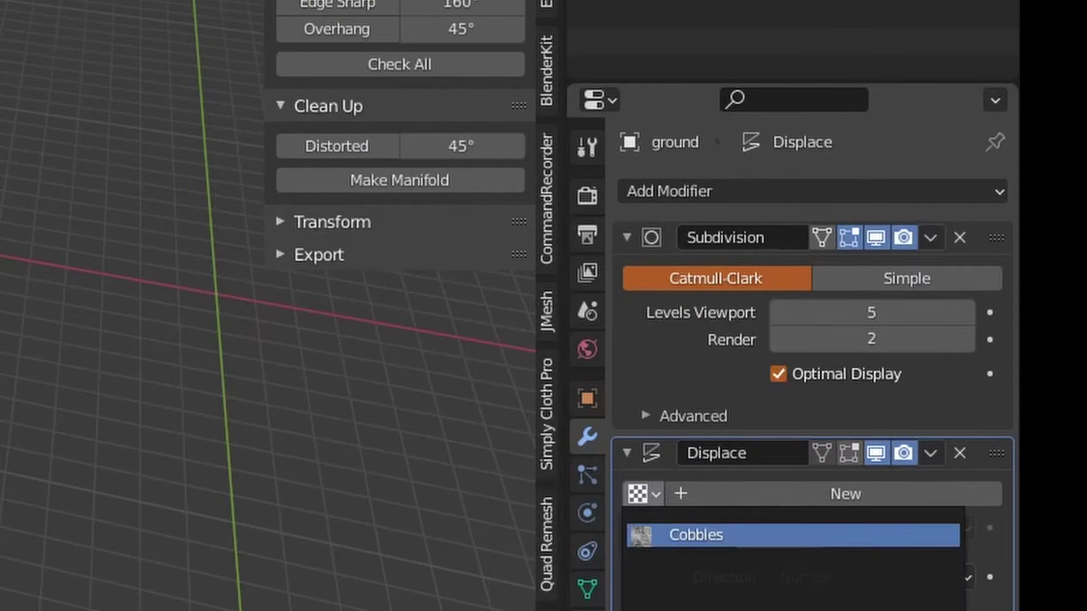
pyautogui.click(696, 534)
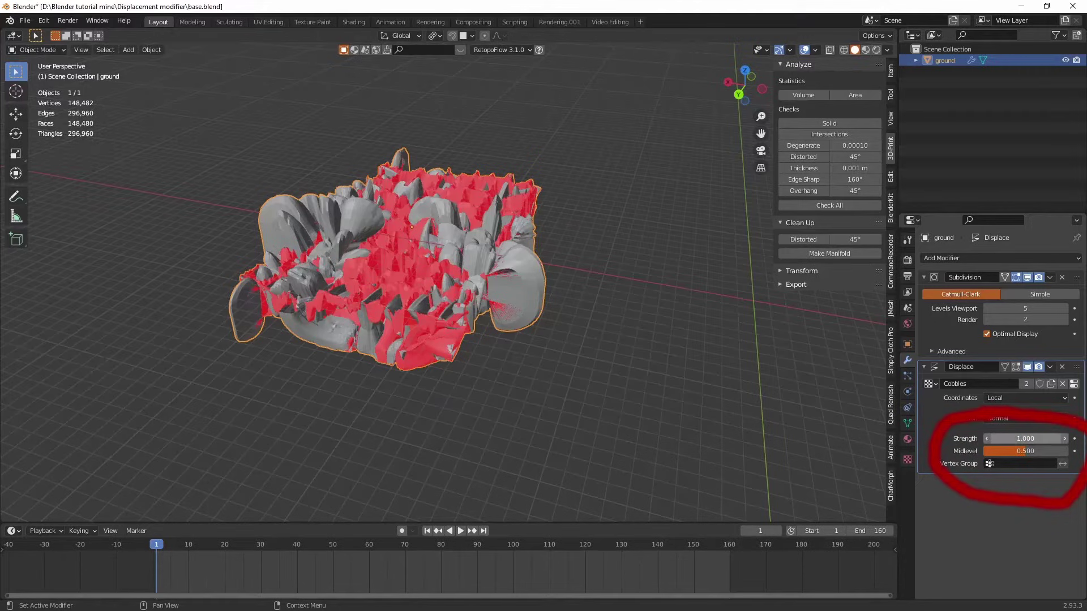
pyautogui.moveTo(1025, 438); pyautogui.dragTo(992, 439)
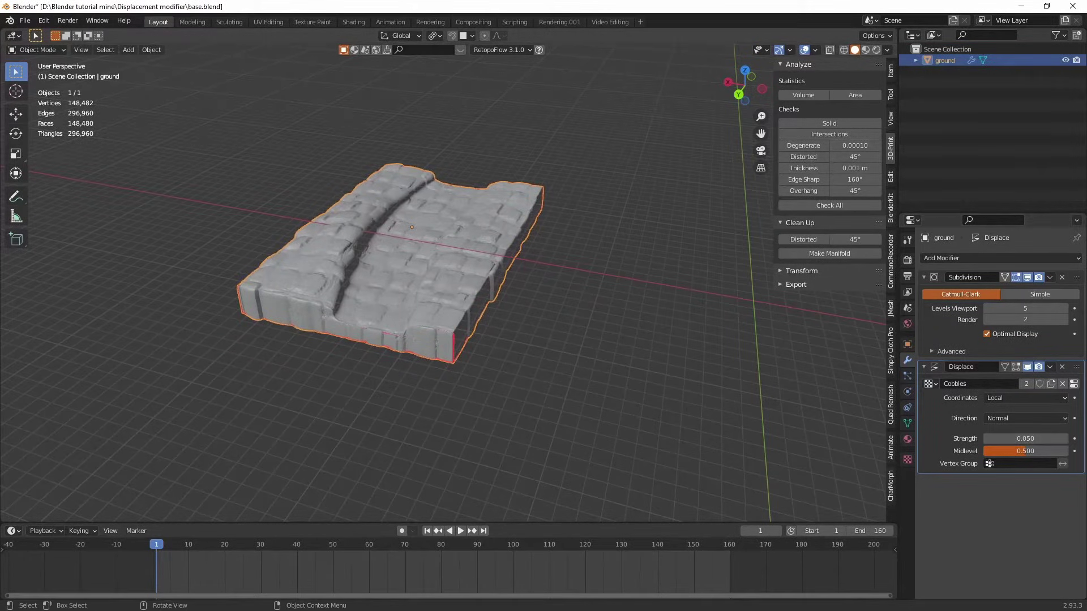
# Turn off the Subdivision modifier's Edit Mode display so the ground's base mesh can be edited directly.
pyautogui.moveTo(453, 283); pyautogui.dragTo(495, 161, button='middle')
pyautogui.moveTo(438, 396); pyautogui.dragTo(421, 331, button='middle')
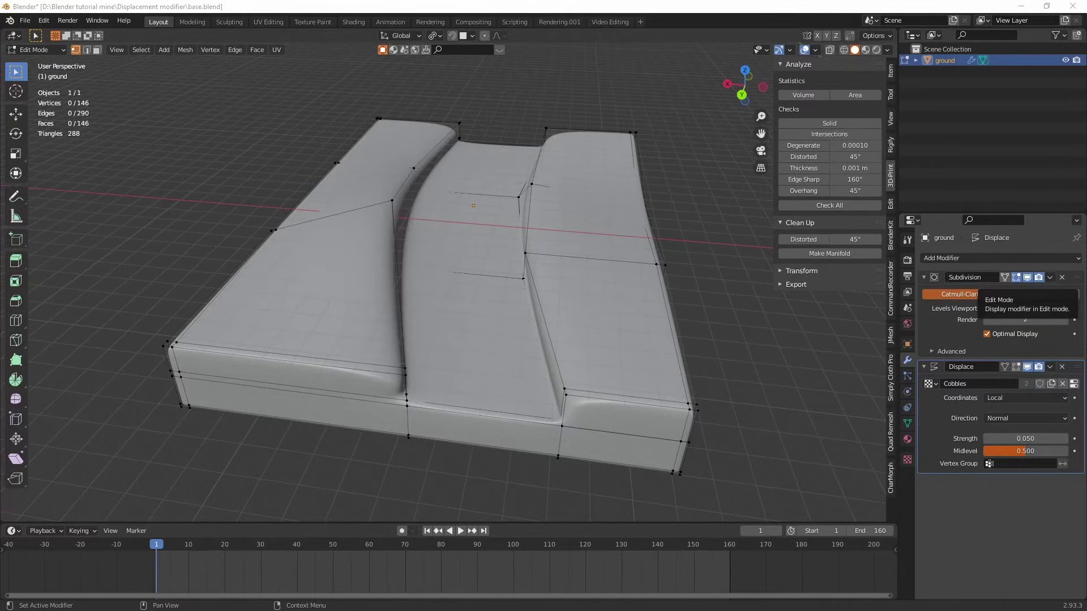
pyautogui.click(1016, 277)
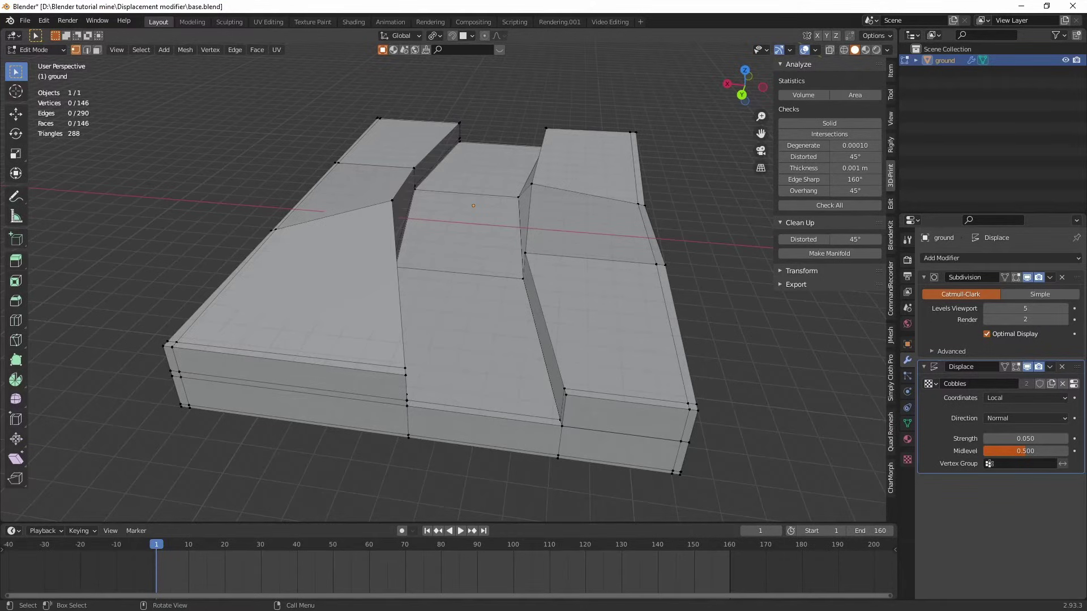
# Select the edge loops bounding both sides of the ground's sunken central path.
pyautogui.moveTo(476, 283); pyautogui.dragTo(453, 284, button='middle')
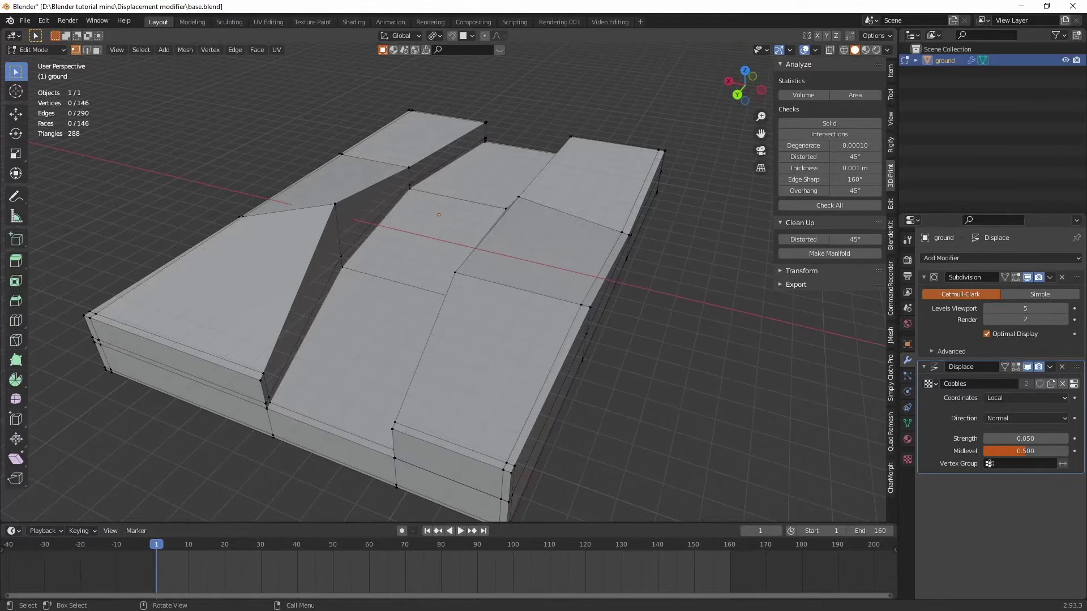
pyautogui.moveTo(560, 287); pyautogui.dragTo(572, 289, button='middle')
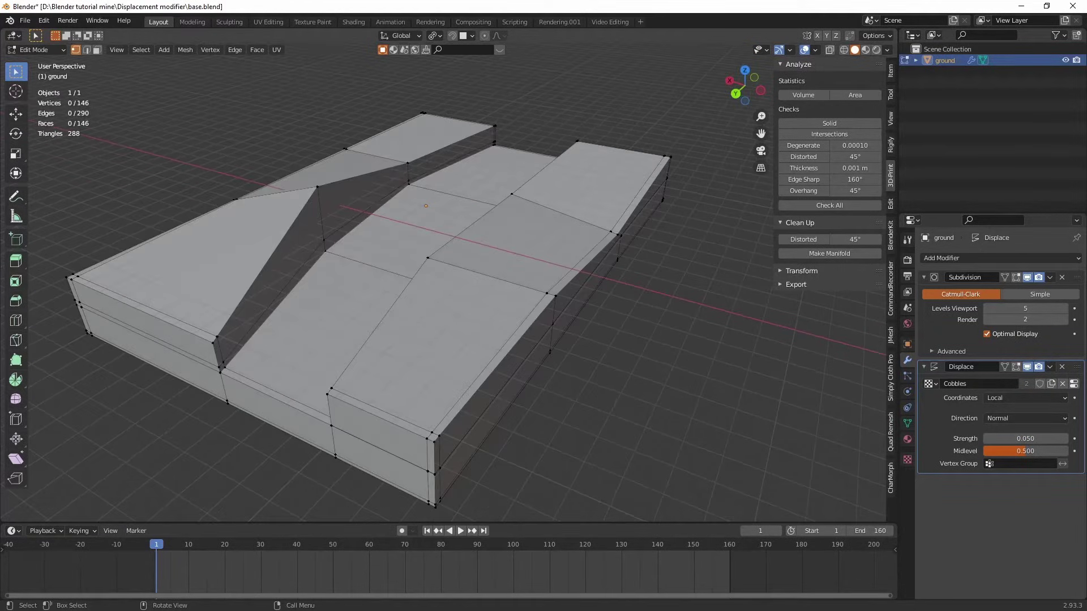
pyautogui.scroll(4, 447, 277)
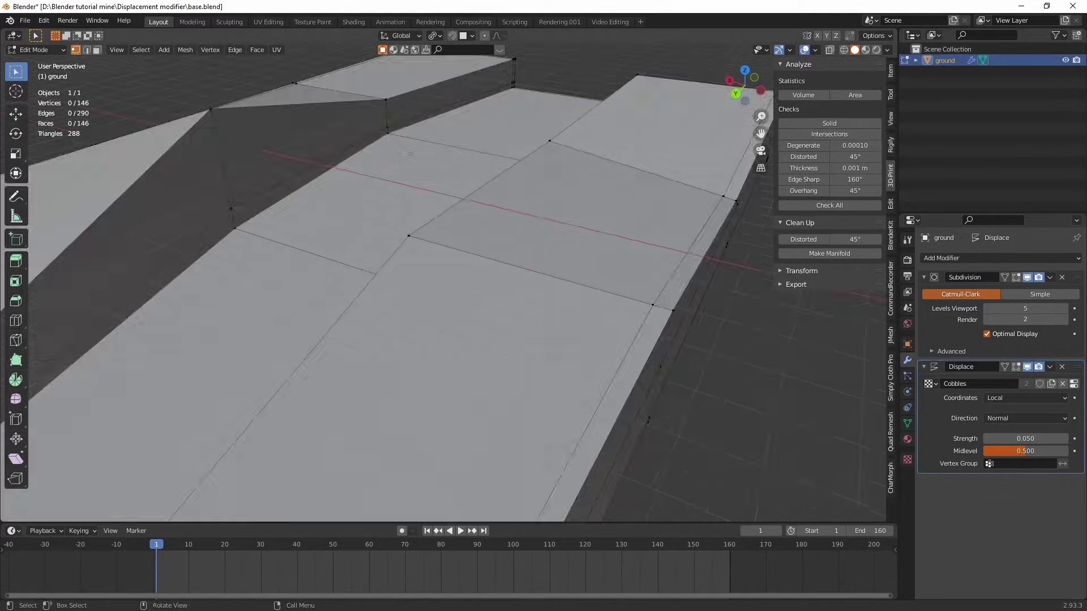
pyautogui.keyDown('alt'); pyautogui.click(311, 182); pyautogui.keyUp('alt')
pyautogui.scroll(-5, 447, 277)
pyautogui.moveTo(447, 277); pyautogui.dragTo(505, 278, button='middle')
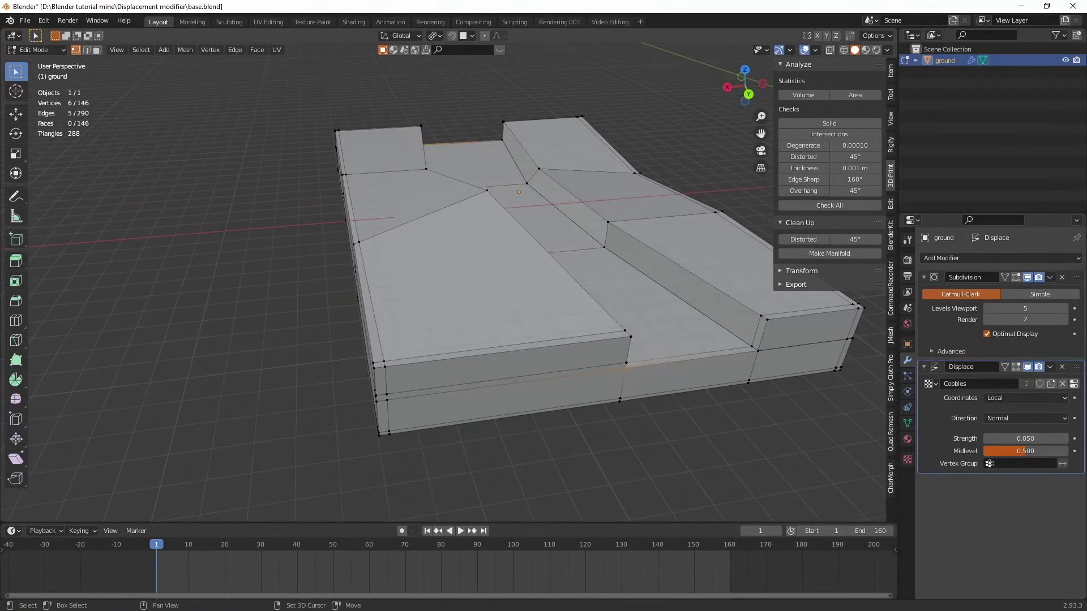
pyautogui.keyDown('alt'); pyautogui.keyDown('shift'); pyautogui.click(611, 253); pyautogui.keyUp('shift'); pyautogui.keyUp('alt')
pyautogui.moveTo(611, 253); pyautogui.dragTo(570, 242, button='middle')
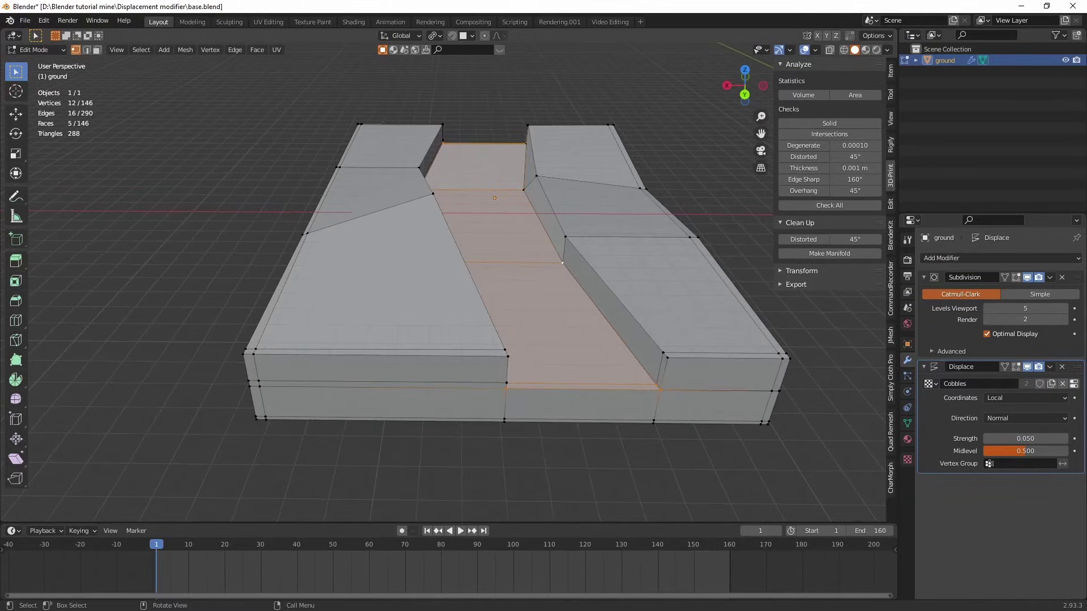
# Remove the extra vertices at the path's ends from the selection, keeping only the path's top faces selected.
pyautogui.keyDown('shift'); pyautogui.click(661, 391); pyautogui.keyUp('shift')
pyautogui.keyDown('shift'); pyautogui.click(506, 389); pyautogui.keyUp('shift')
pyautogui.moveTo(504, 379); pyautogui.dragTo(269, 391, button='middle')
pyautogui.scroll(3, 443, 282)
pyautogui.keyDown('shift'); pyautogui.click(507, 228); pyautogui.keyUp('shift')
pyautogui.keyDown('shift'); pyautogui.click(311, 246); pyautogui.keyUp('shift')
pyautogui.scroll(-2, 317, 249)
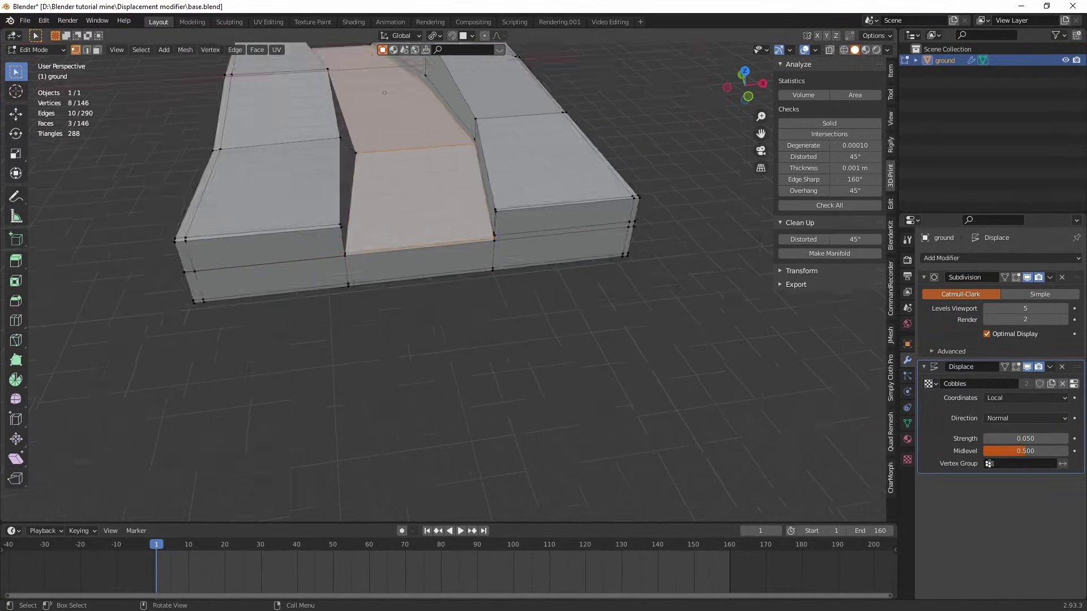
pyautogui.moveTo(317, 249)
pyautogui.mouseDown(button='middle')
pyautogui.moveTo(314, 297)
pyautogui.moveTo(224, 277)
pyautogui.moveTo(147, 243)
pyautogui.moveTo(336, 242)
pyautogui.mouseUp(button='middle')
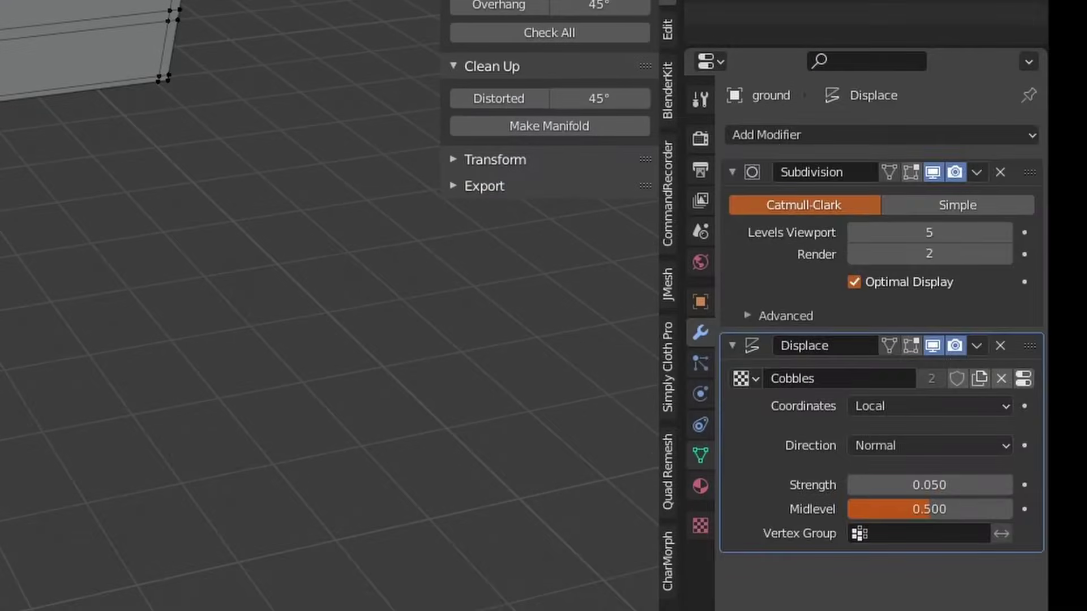
# Create a vertex group named path and assign the selected path vertices to it.
pyautogui.click(907, 423)
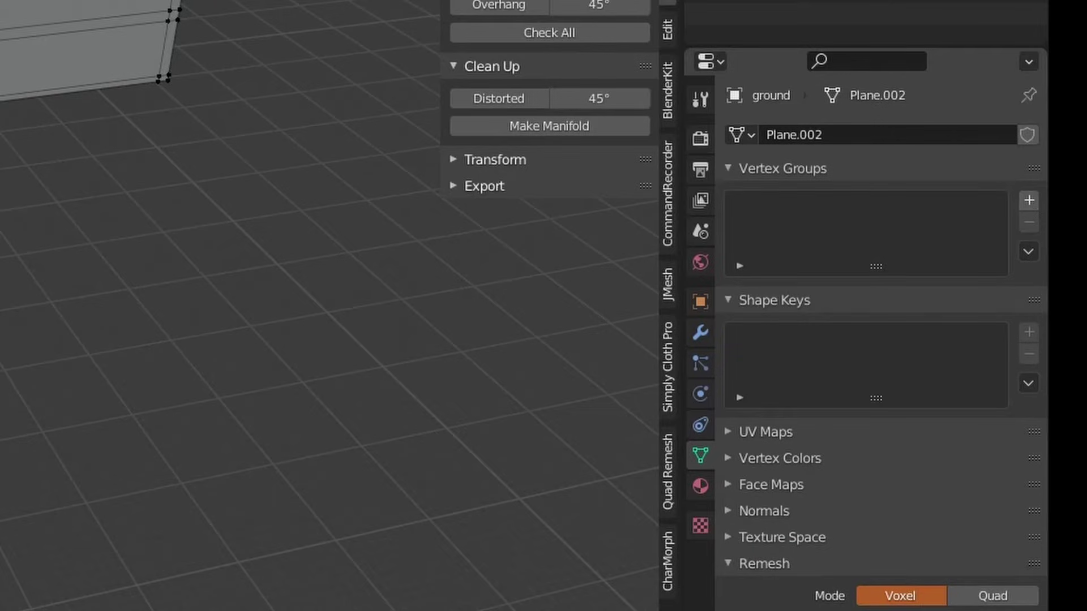
pyautogui.click(1029, 199)
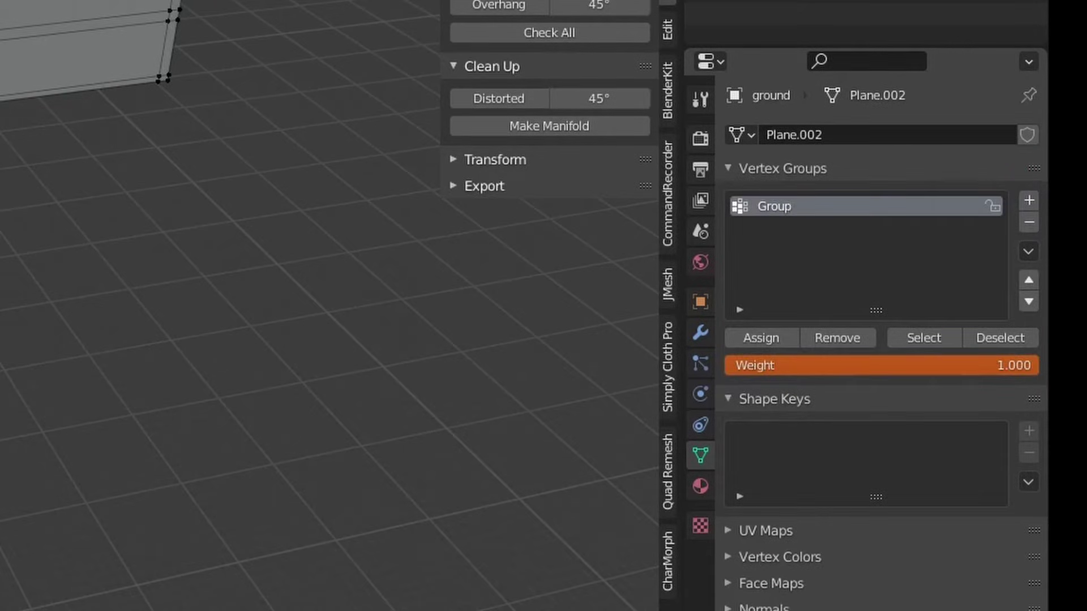
pyautogui.doubleClick(786, 206)
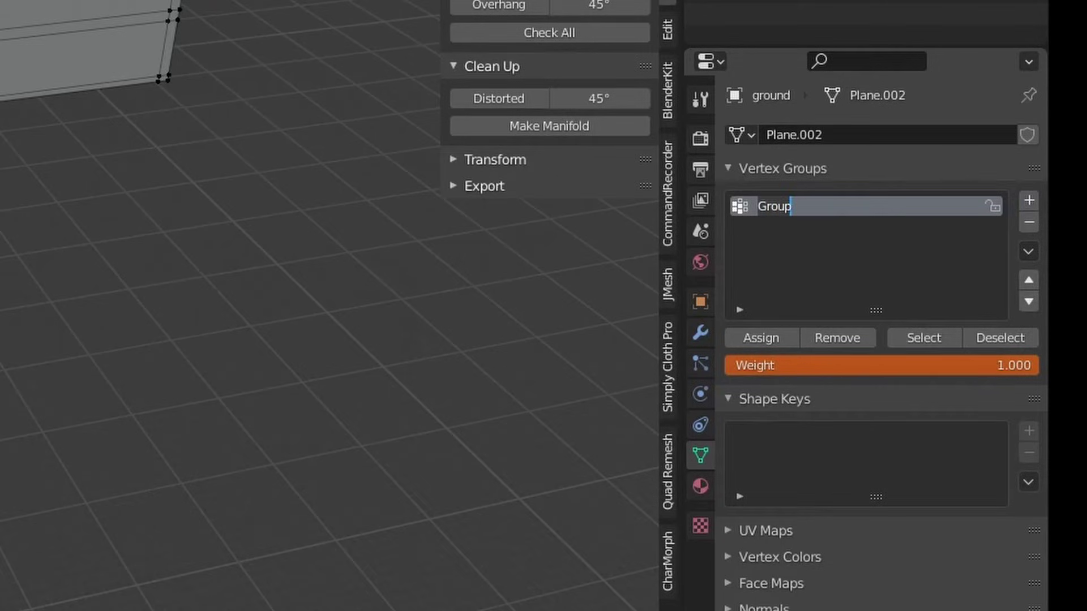
pyautogui.write('path')
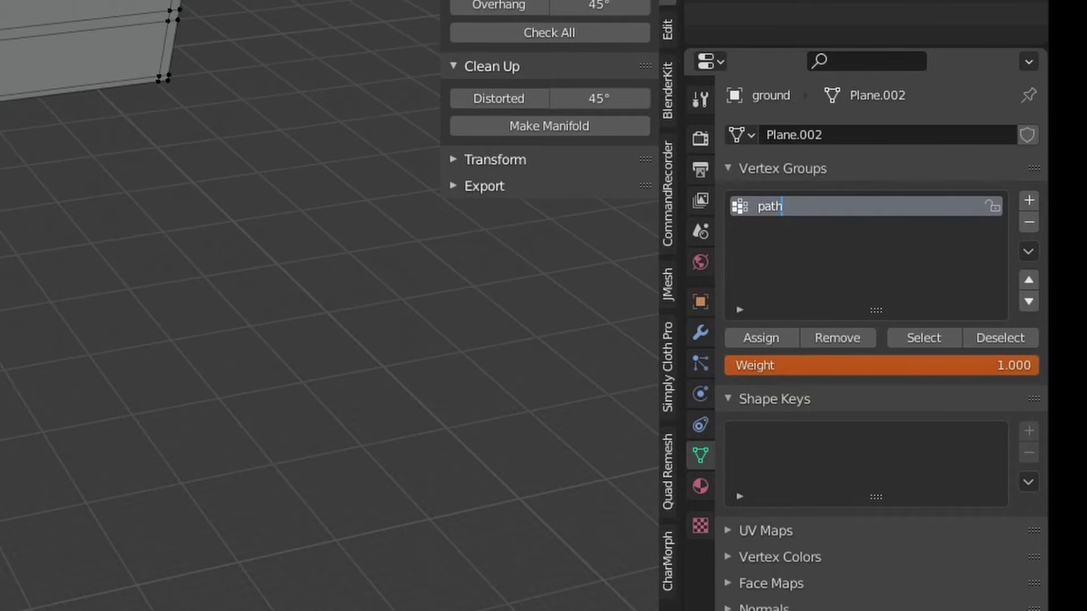
pyautogui.press('Return')
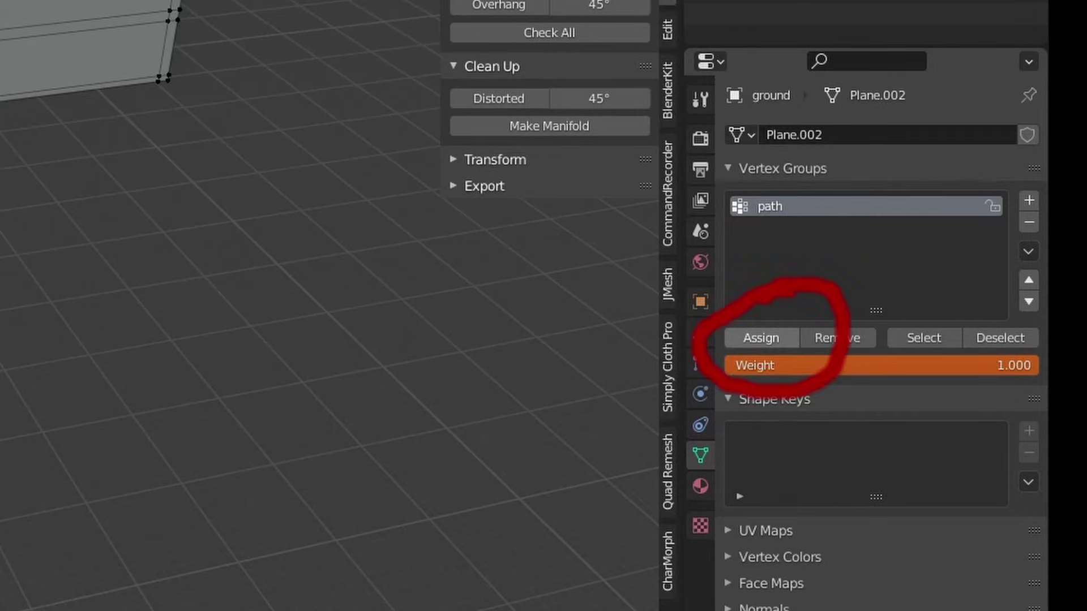
pyautogui.click(760, 338)
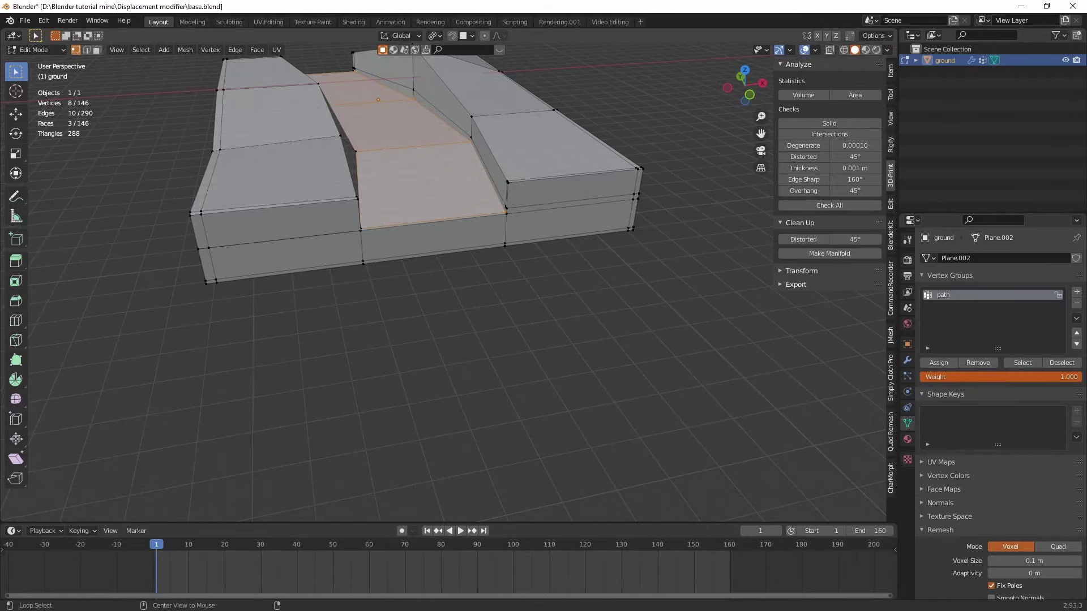
# Clear the selection and reselect the path vertex group's vertices to check which faces it covers.
pyautogui.hotkey('alt', 'a')
pyautogui.moveTo(453, 283); pyautogui.dragTo(432, 311, button='middle')
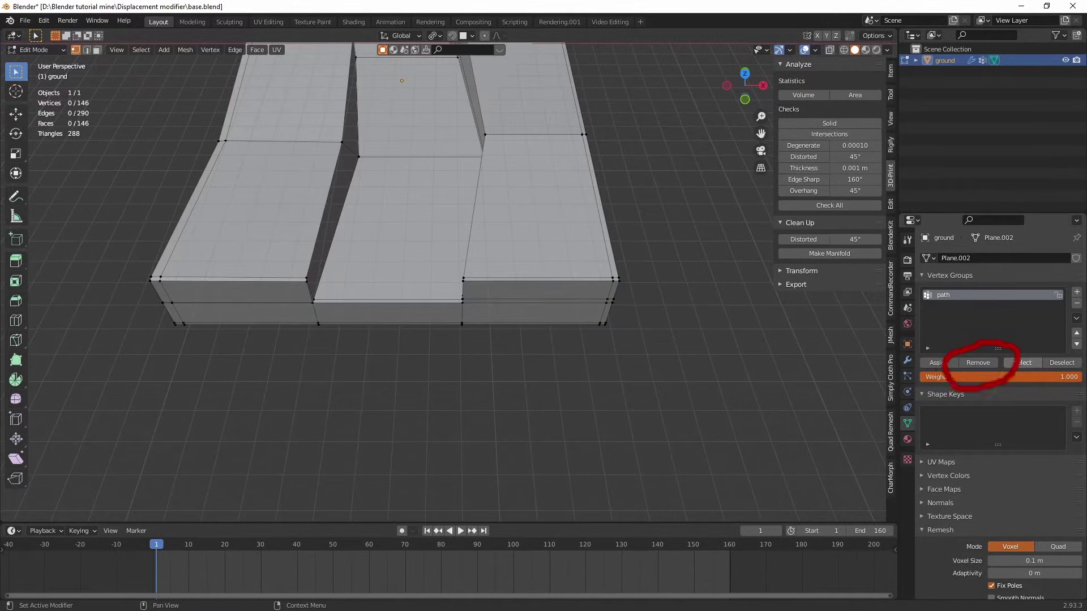
pyautogui.click(1023, 363)
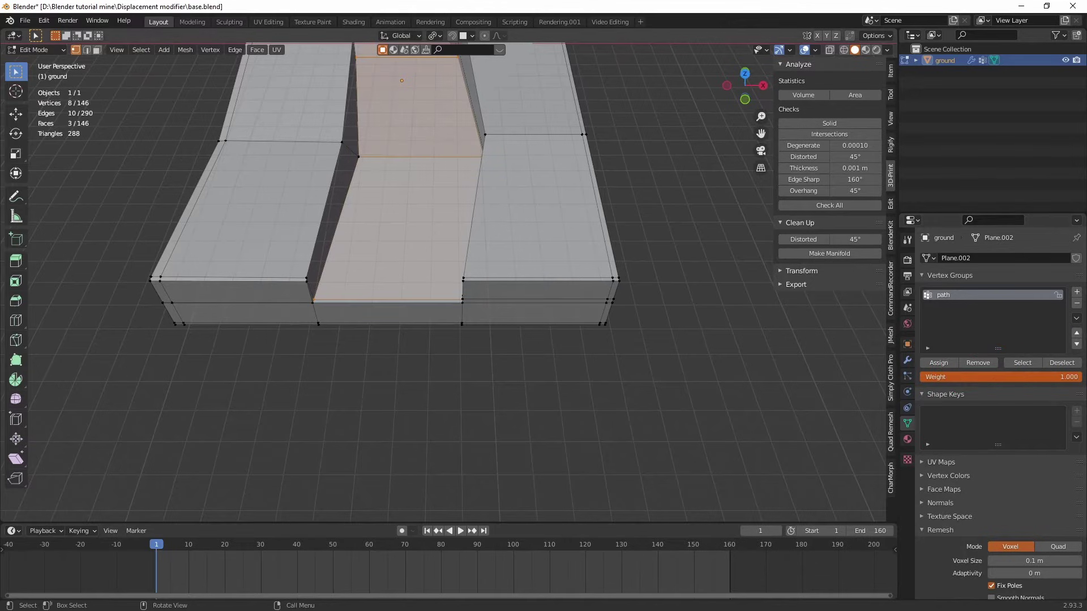
pyautogui.scroll(-2, 453, 283)
pyautogui.moveTo(453, 283); pyautogui.dragTo(583, 272, button='middle')
pyautogui.moveTo(510, 263); pyautogui.dragTo(600, 267, button='middle')
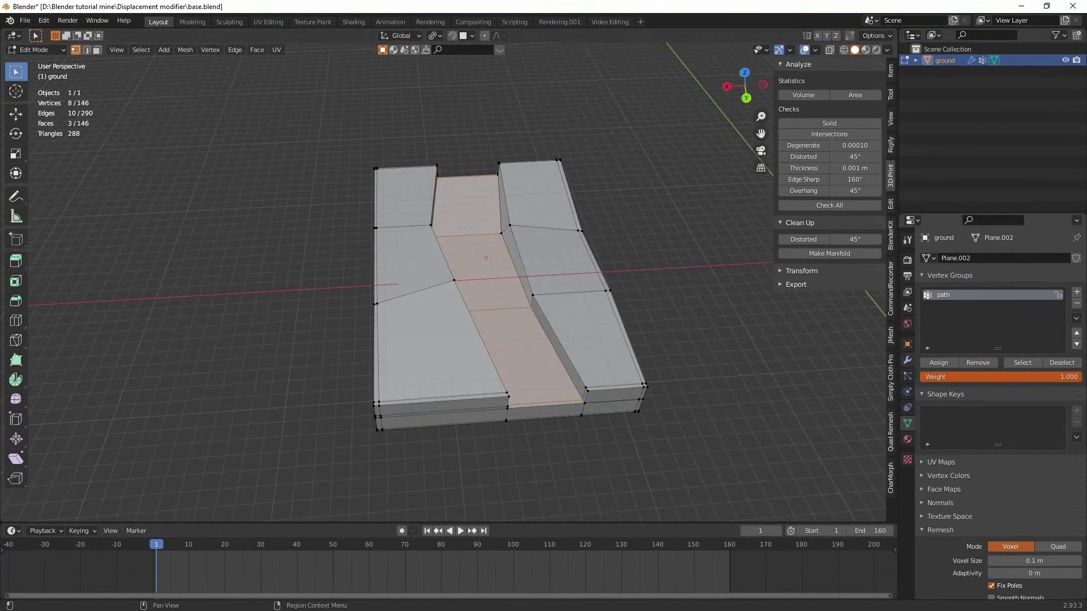
# Return to Object Mode and limit the Displace modifier to the path vertex group.
pyautogui.press('Tab')
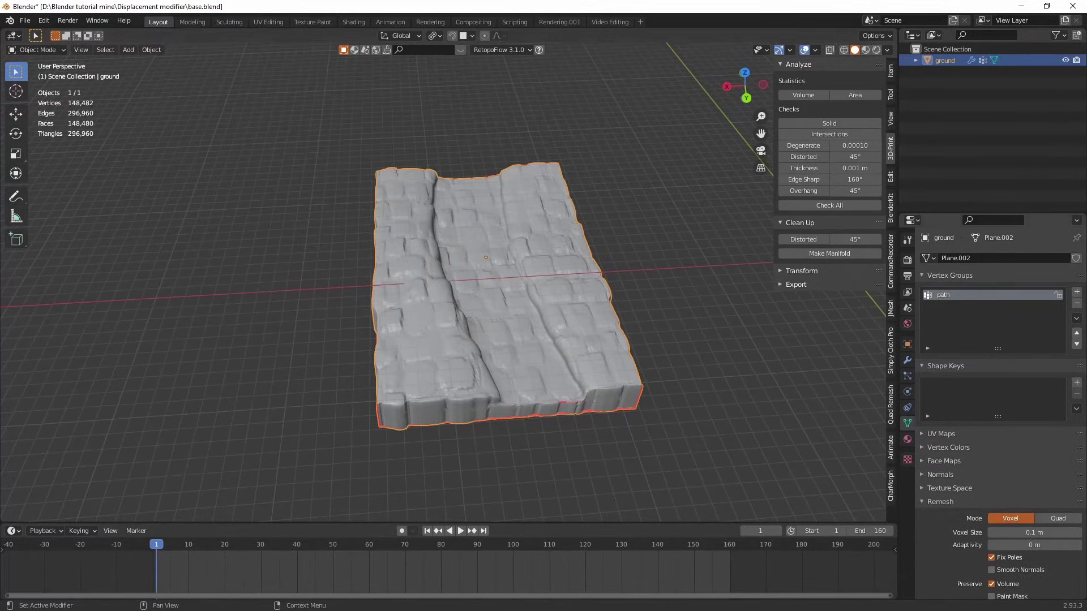
pyautogui.click(907, 360)
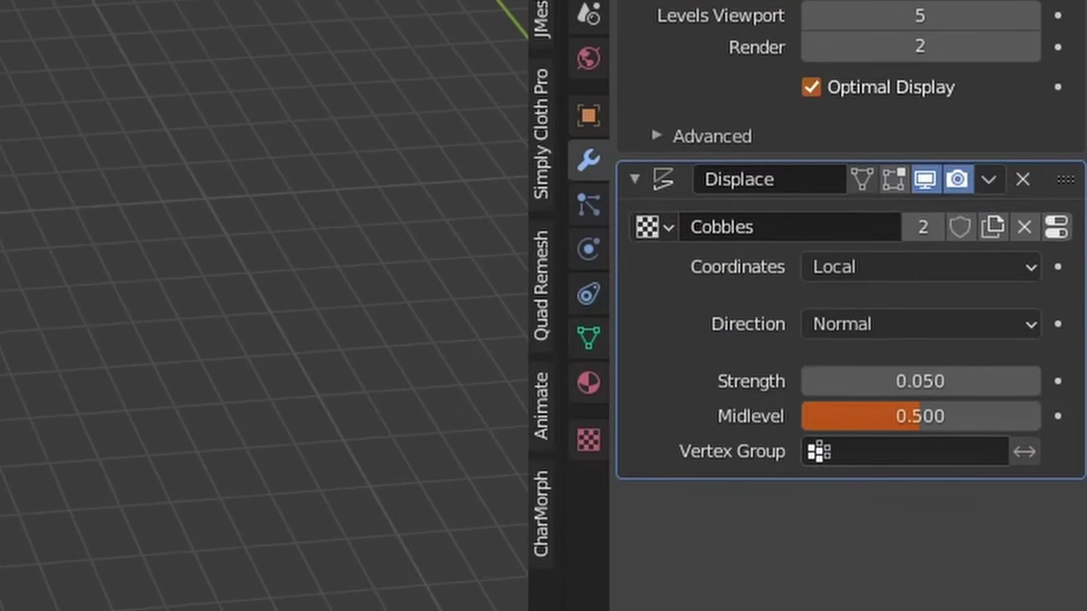
pyautogui.click(1019, 463)
pyautogui.click(747, 500)
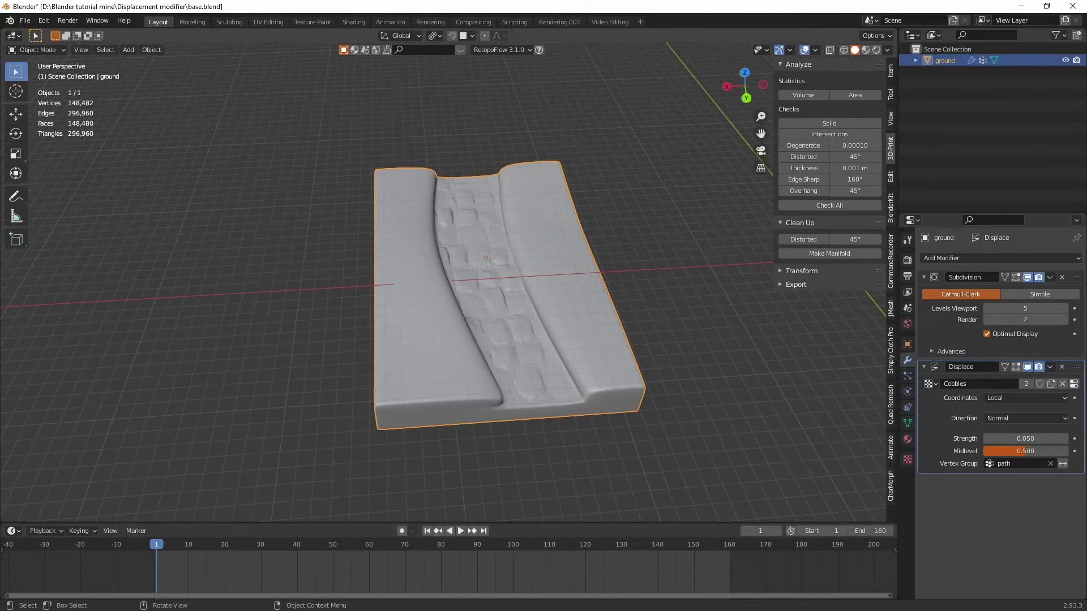
pyautogui.moveTo(509, 317); pyautogui.dragTo(475, 317, button='middle')
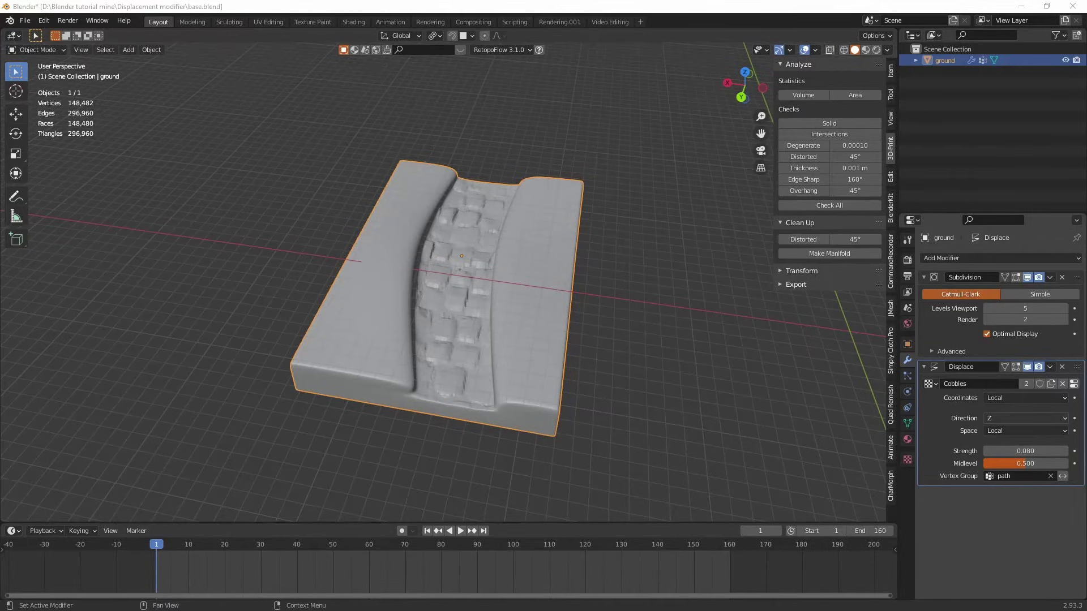
# Look through the Displace modifier's direction options and view the cobbled path on the ground.
pyautogui.click(1018, 418)
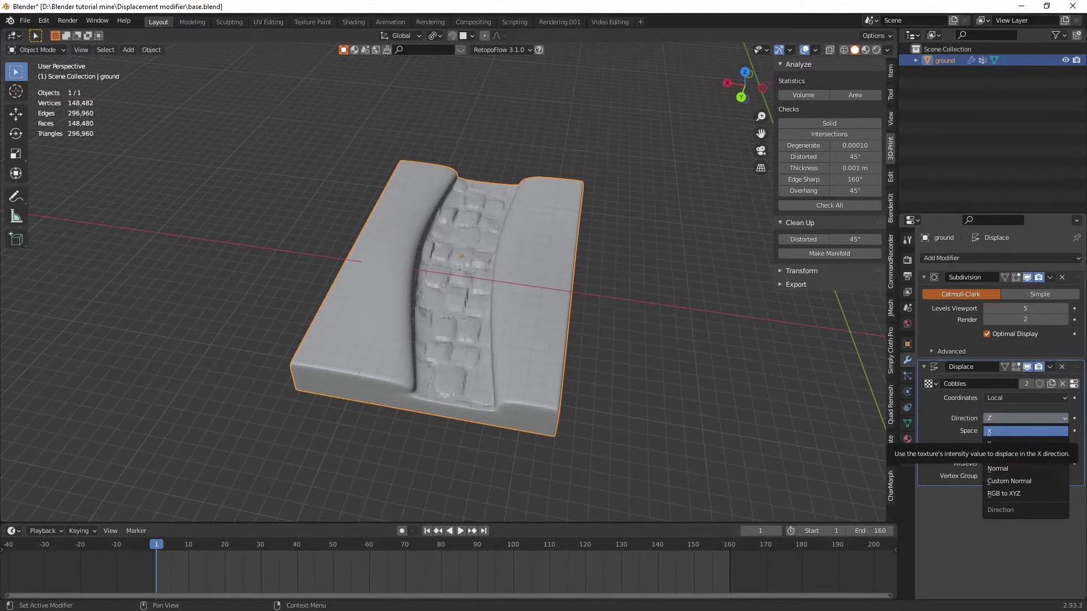
pyautogui.press('Escape')
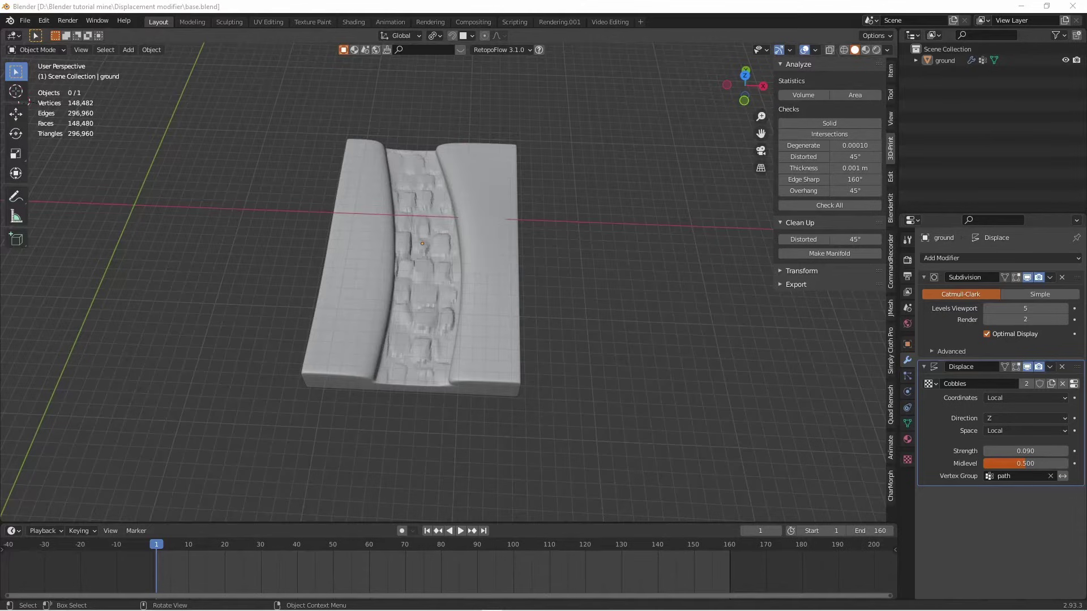
pyautogui.moveTo(436, 283); pyautogui.dragTo(424, 262, button='middle')
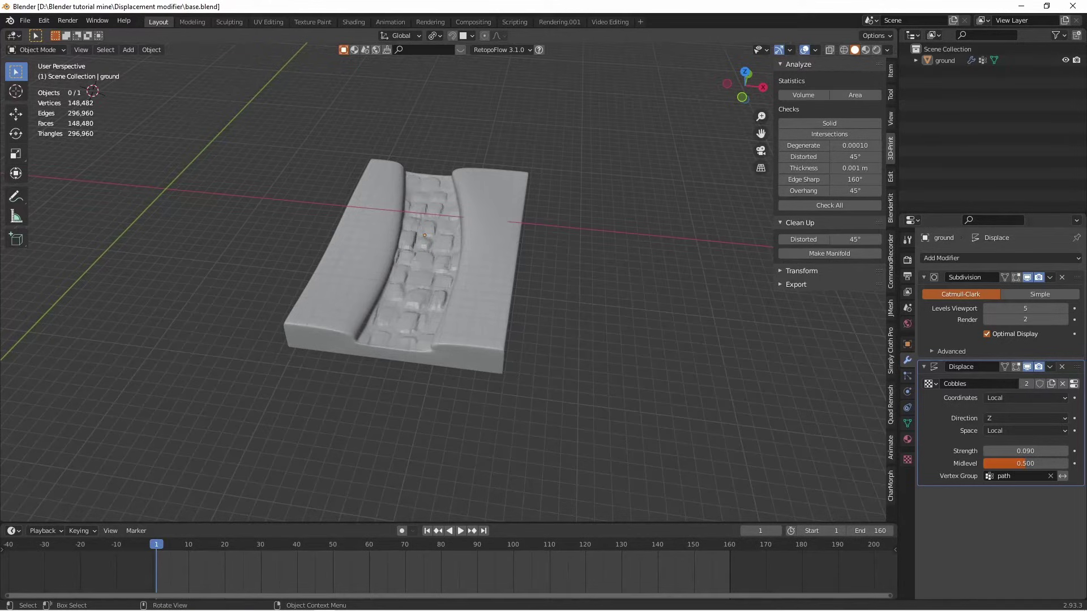
# In Edit Mode, select the ground's raised upper vertices through the mesh from the right orthographic view, using X-ray.
pyautogui.press('Tab')
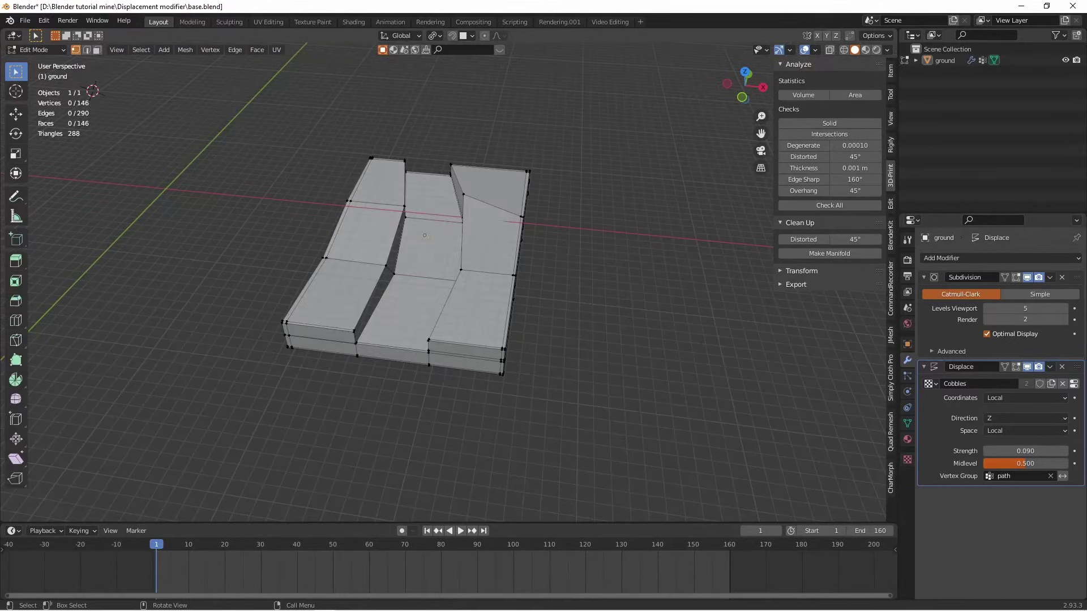
pyautogui.moveTo(93, 90); pyautogui.dragTo(479, 147, button='middle')
pyautogui.click(746, 89)
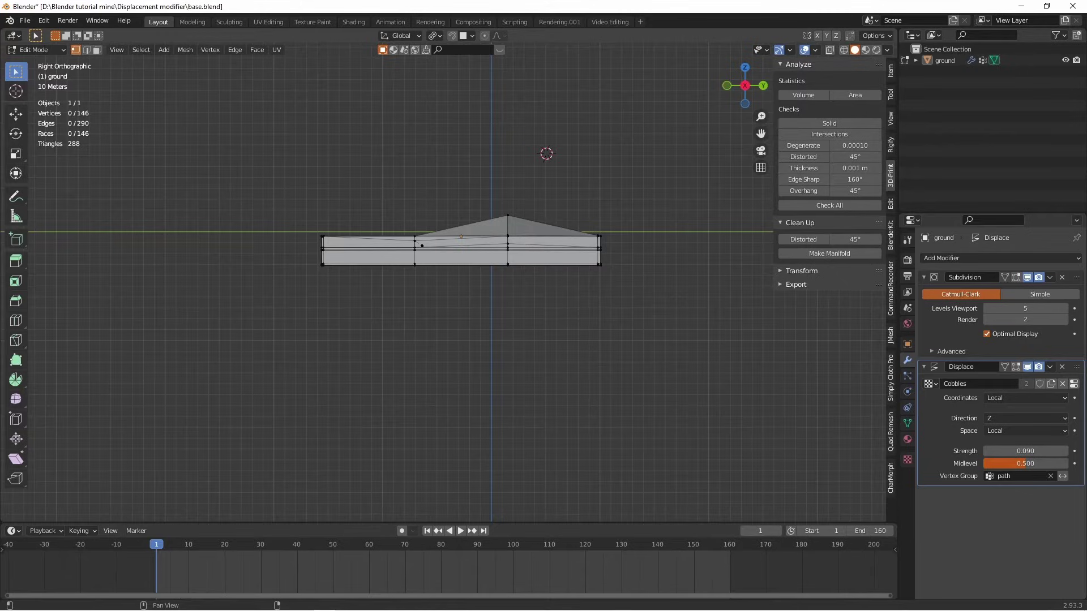
pyautogui.hotkey('alt', 'z')
pyautogui.moveTo(234, 148); pyautogui.dragTo(638, 246)
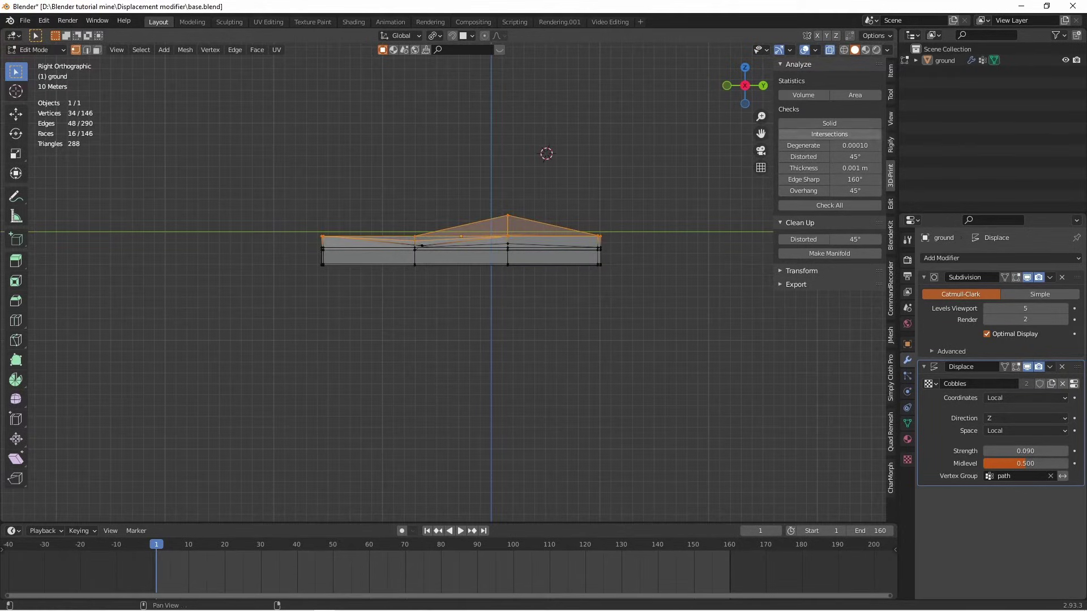
pyautogui.click(829, 50)
# Add the two missed vertices on the raised border's outer top edge to the selection.
pyautogui.moveTo(639, 187); pyautogui.dragTo(646, 192, button='middle')
pyautogui.moveTo(464, 334); pyautogui.dragTo(501, 392, button='middle')
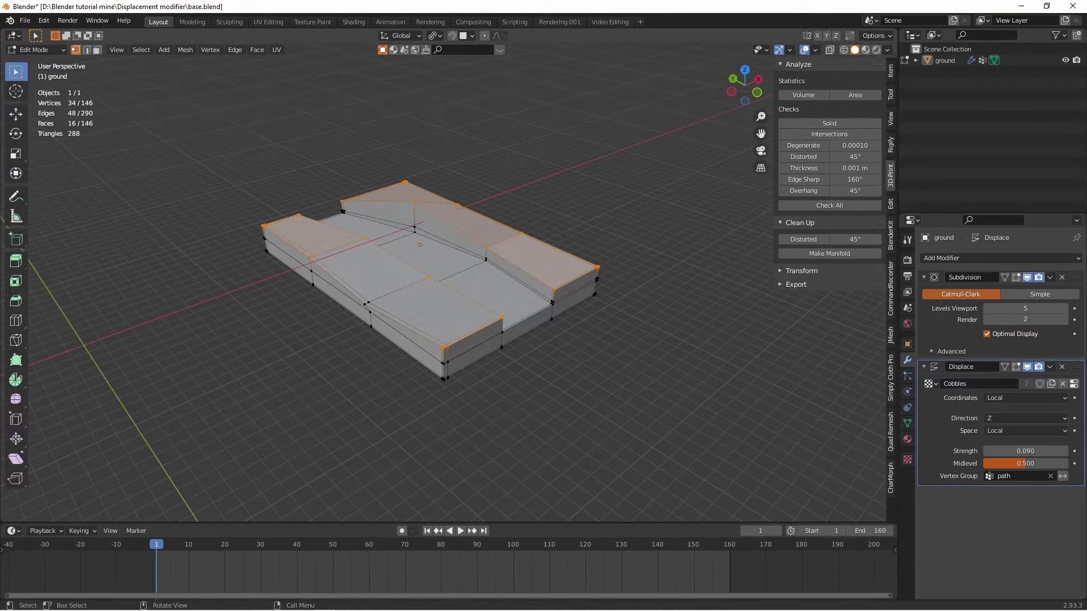
pyautogui.keyDown('shift'); pyautogui.click(368, 303); pyautogui.keyUp('shift')
pyautogui.keyDown('shift'); pyautogui.click(365, 304); pyautogui.keyUp('shift')
pyautogui.moveTo(365, 308); pyautogui.dragTo(342, 316, button='middle')
pyautogui.moveTo(419, 243); pyautogui.dragTo(566, 238, button='middle')
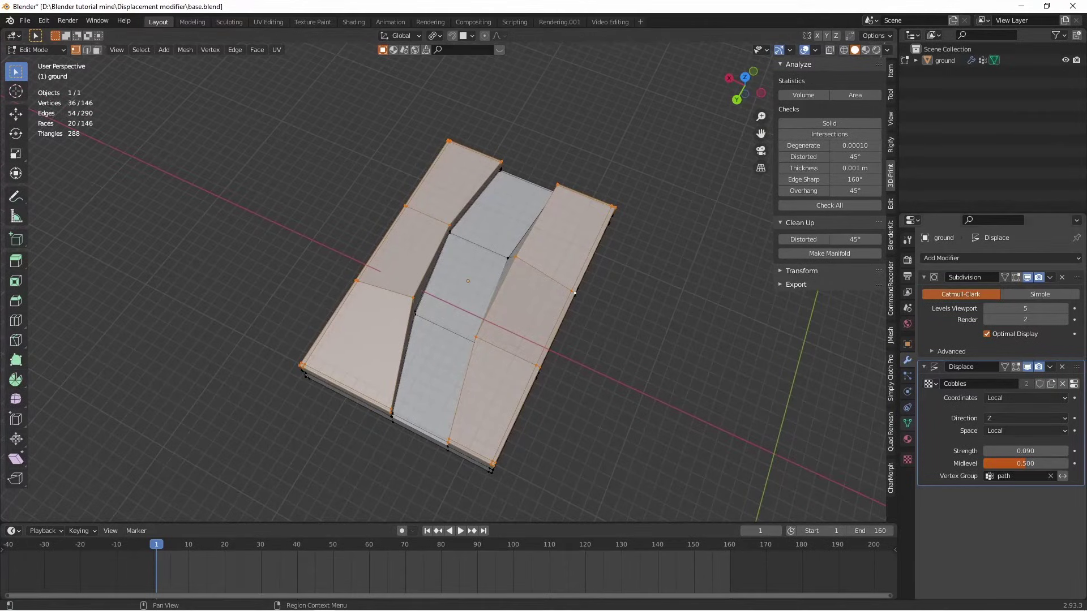
# Create a vertex group named border, assign the selected raised vertices to it, and return to Object Mode.
pyautogui.click(907, 423)
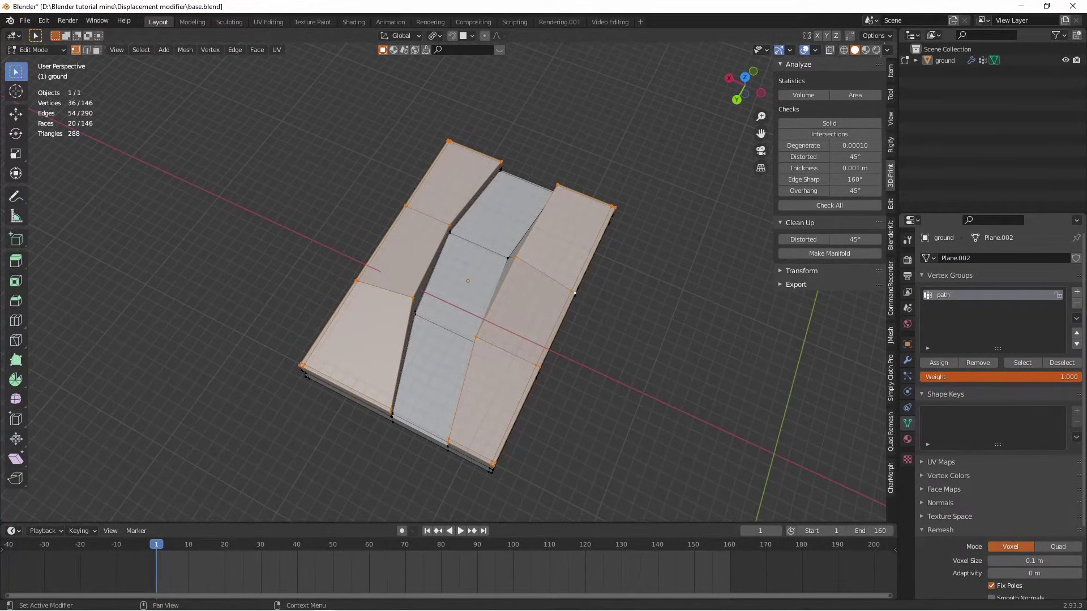
pyautogui.click(1076, 292)
pyautogui.doubleClick(952, 306)
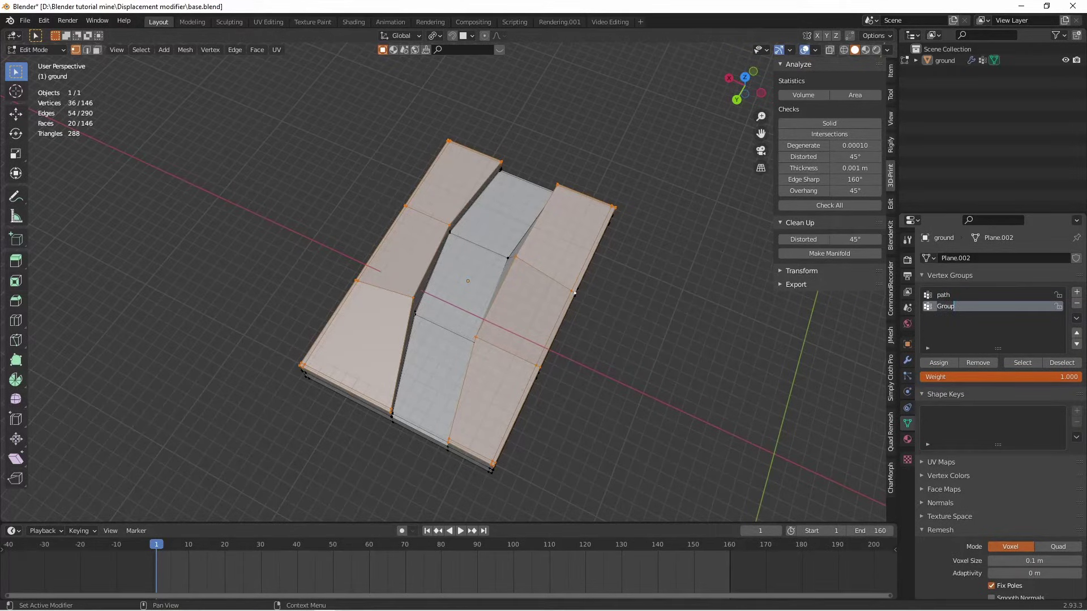
pyautogui.write('border')
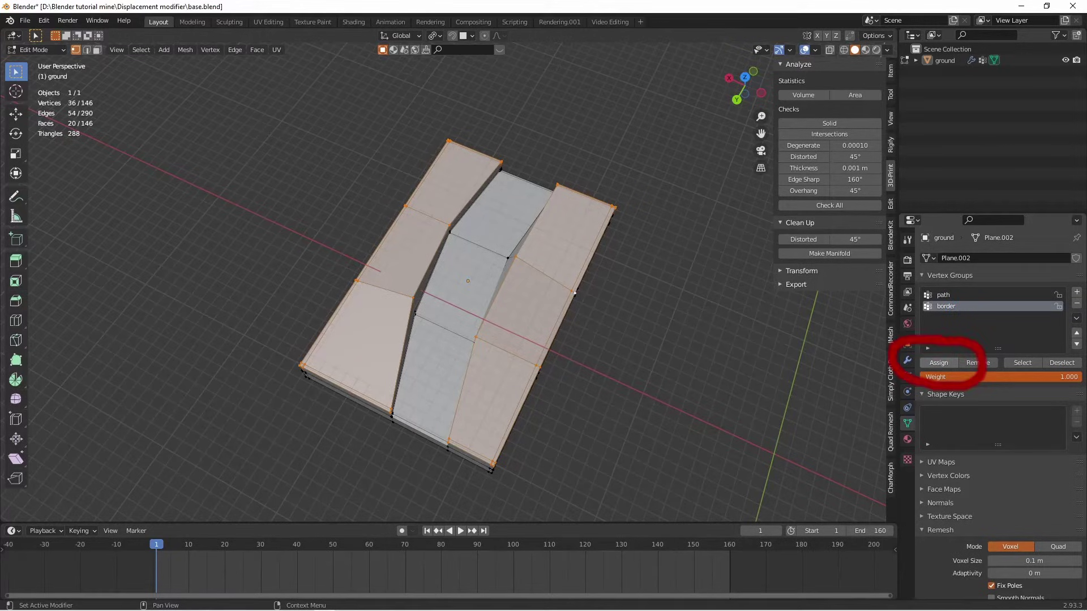
pyautogui.click(938, 363)
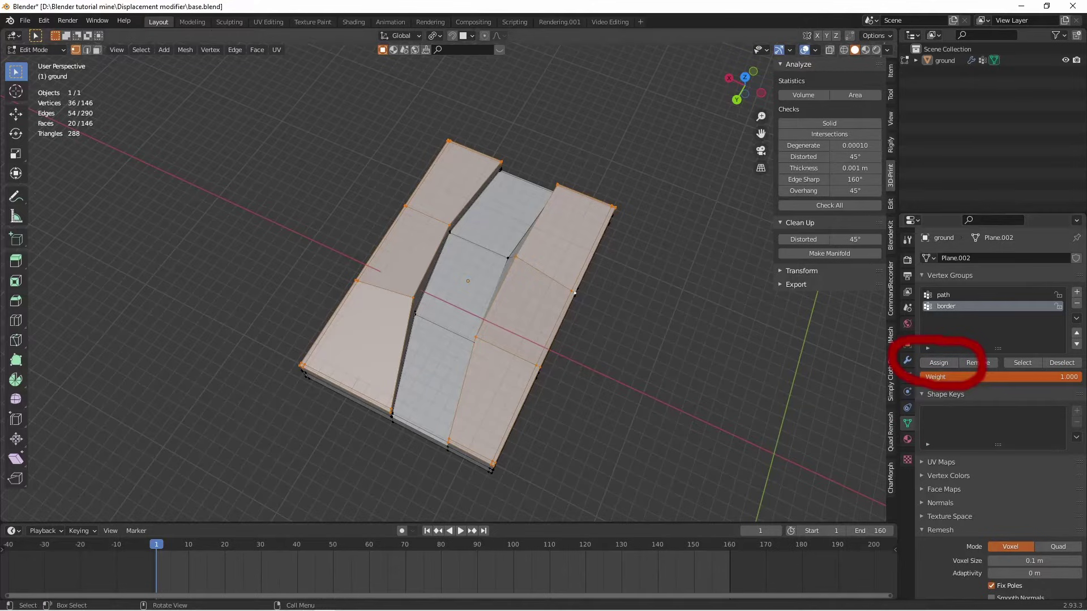
pyautogui.press('Tab')
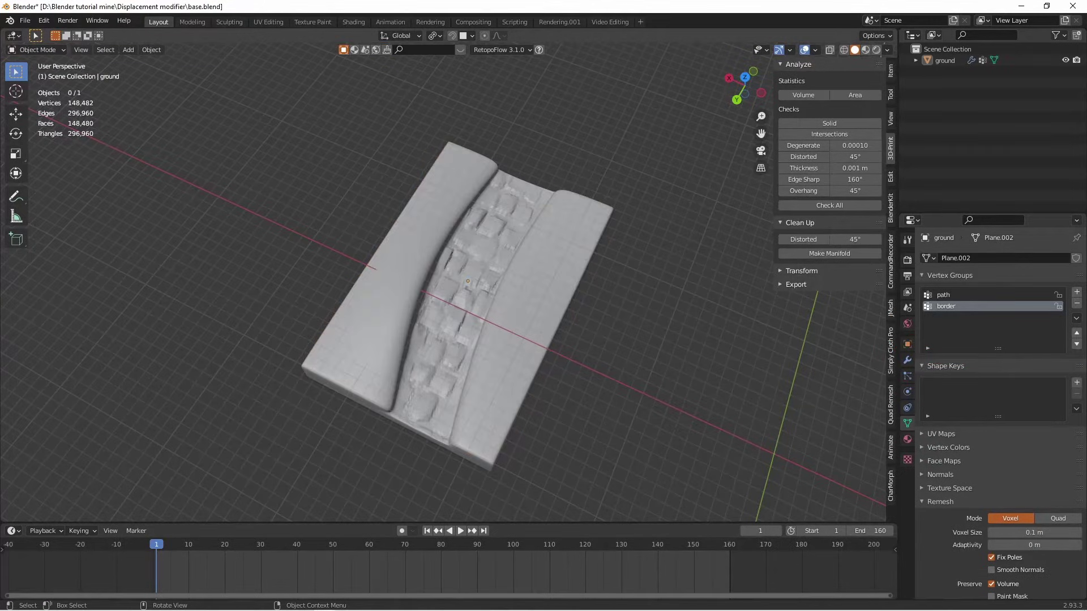
# Save the Blender file with the new border vertex group.
pyautogui.moveTo(464, 294); pyautogui.dragTo(488, 250, button='middle')
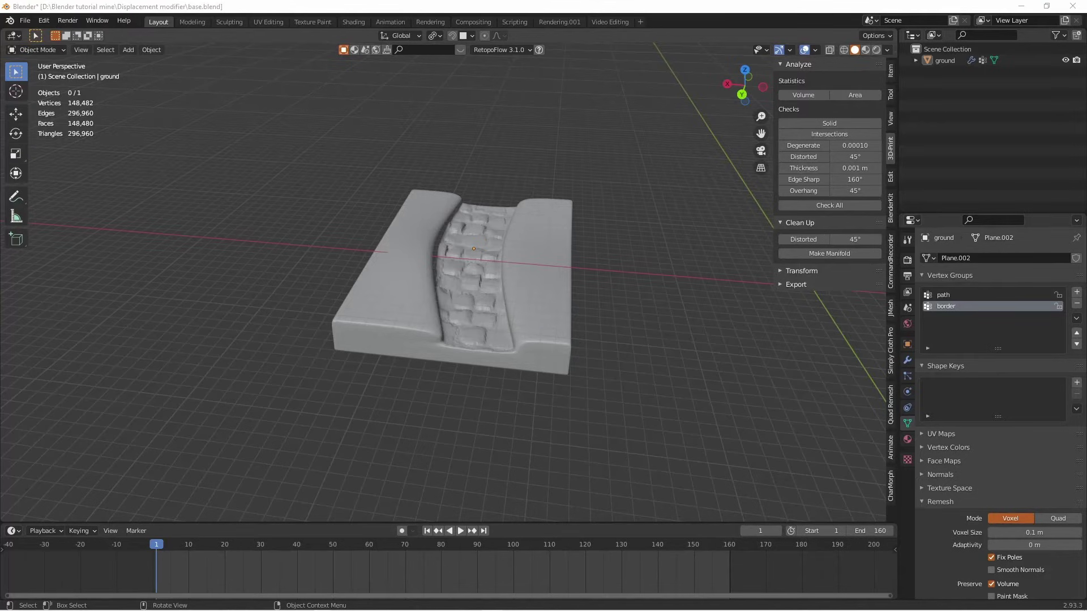
pyautogui.hotkey('ctrl', 's')
pyautogui.moveTo(418, 266); pyautogui.dragTo(430, 271, button='middle')
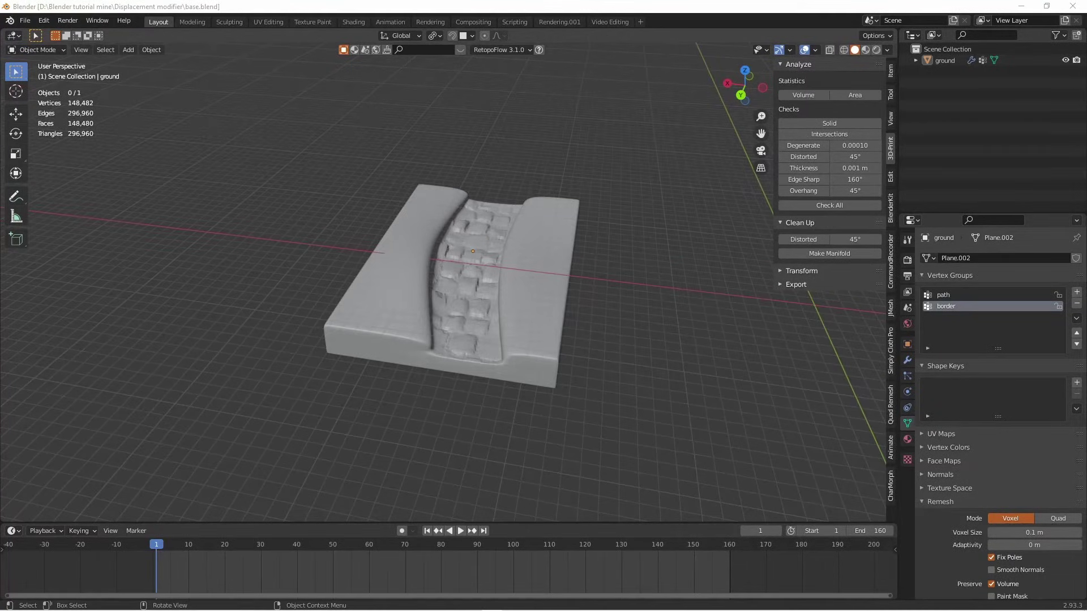
# Add a second Displace modifier to the ground and set its direction to Z.
pyautogui.click(907, 359)
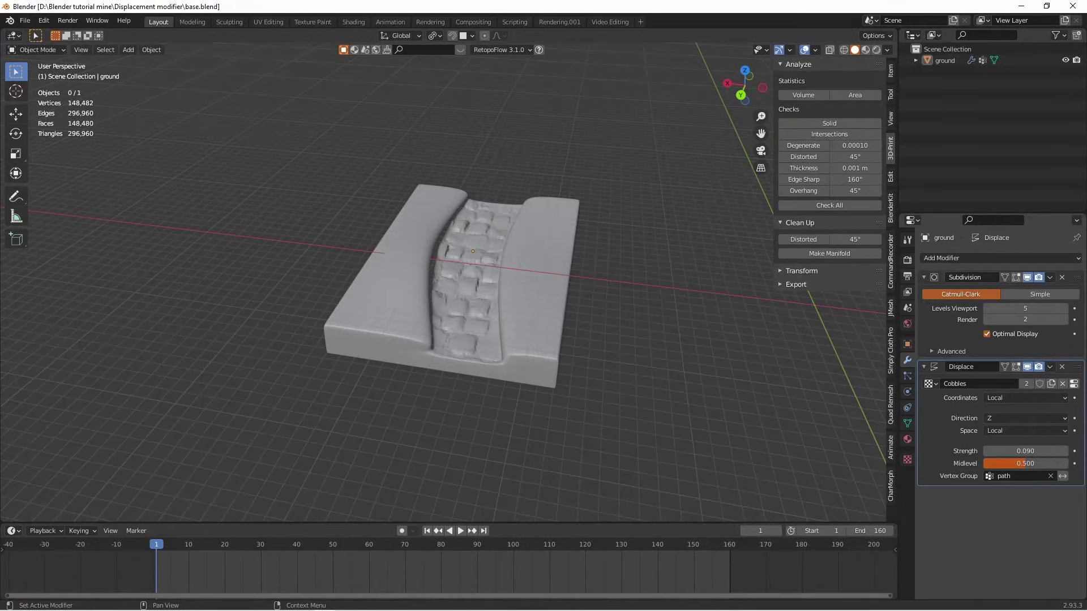
pyautogui.click(962, 258)
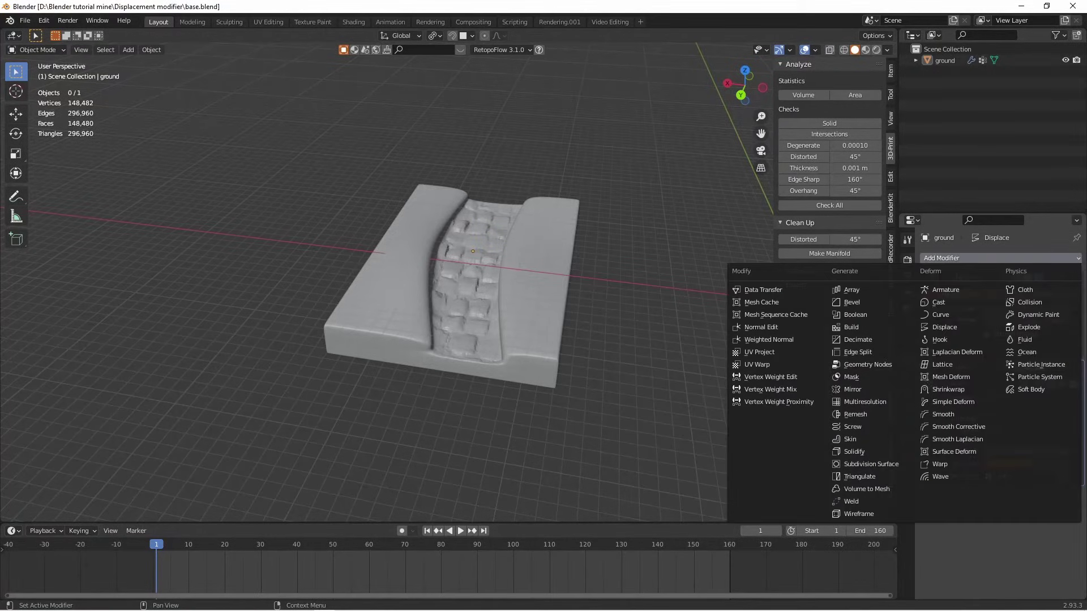
pyautogui.click(944, 327)
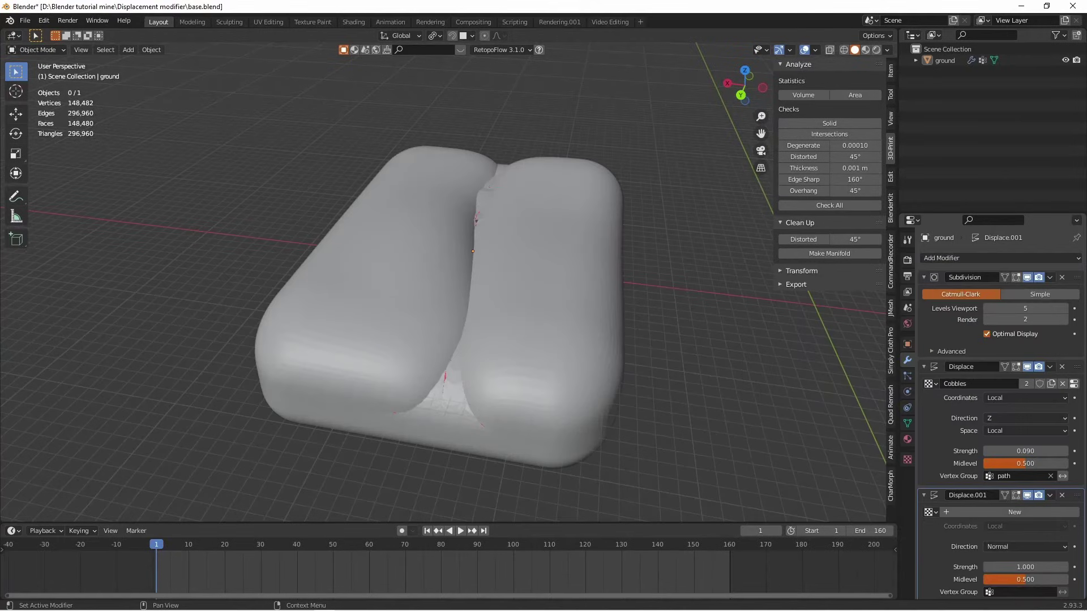
pyautogui.scroll(-1, 1001, 430)
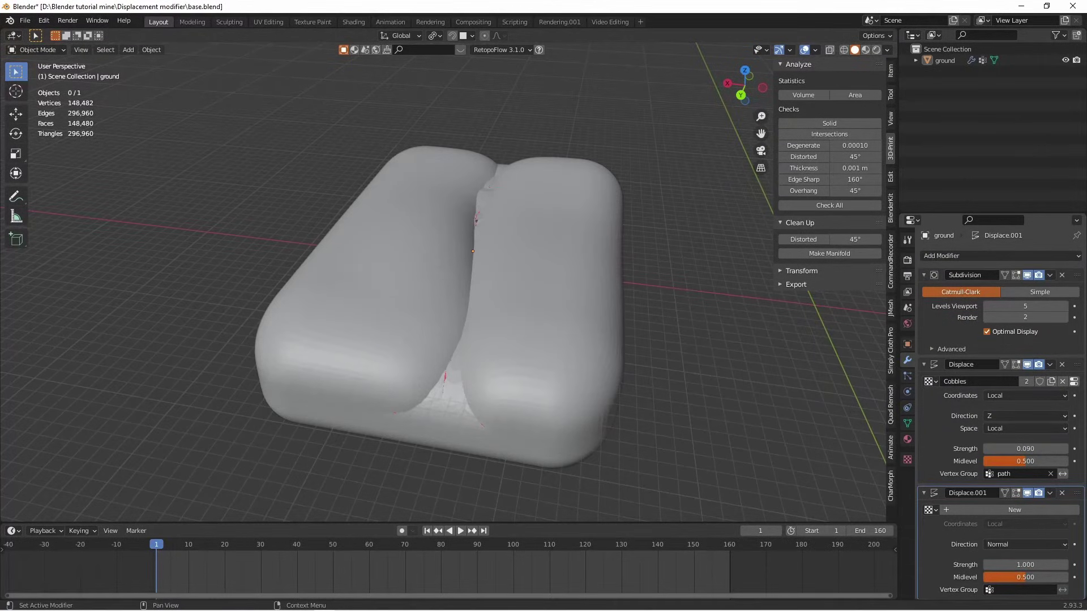
pyautogui.click(1026, 544)
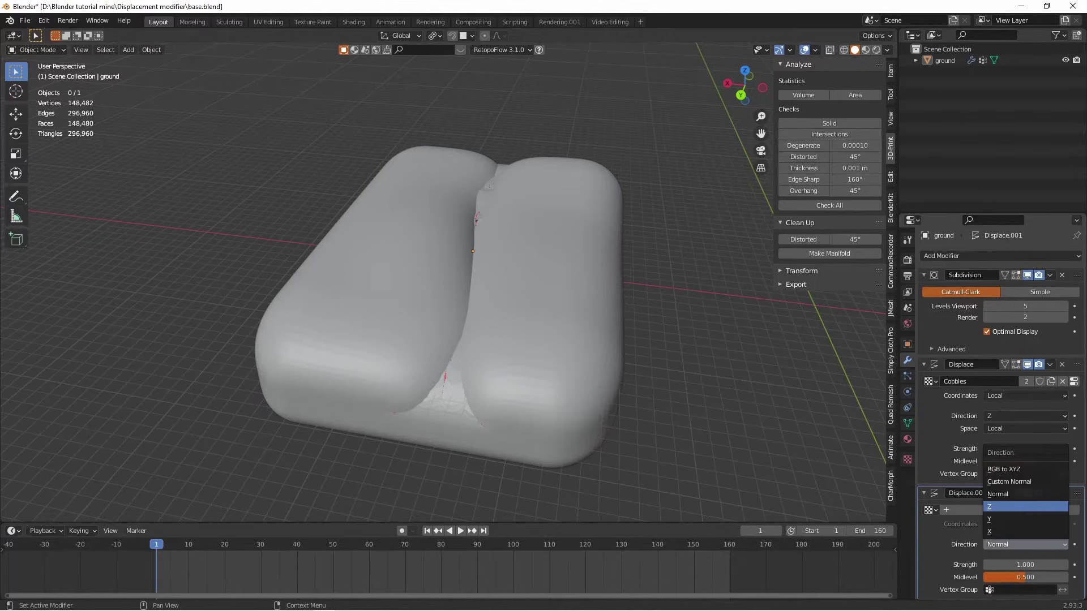
pyautogui.click(1013, 506)
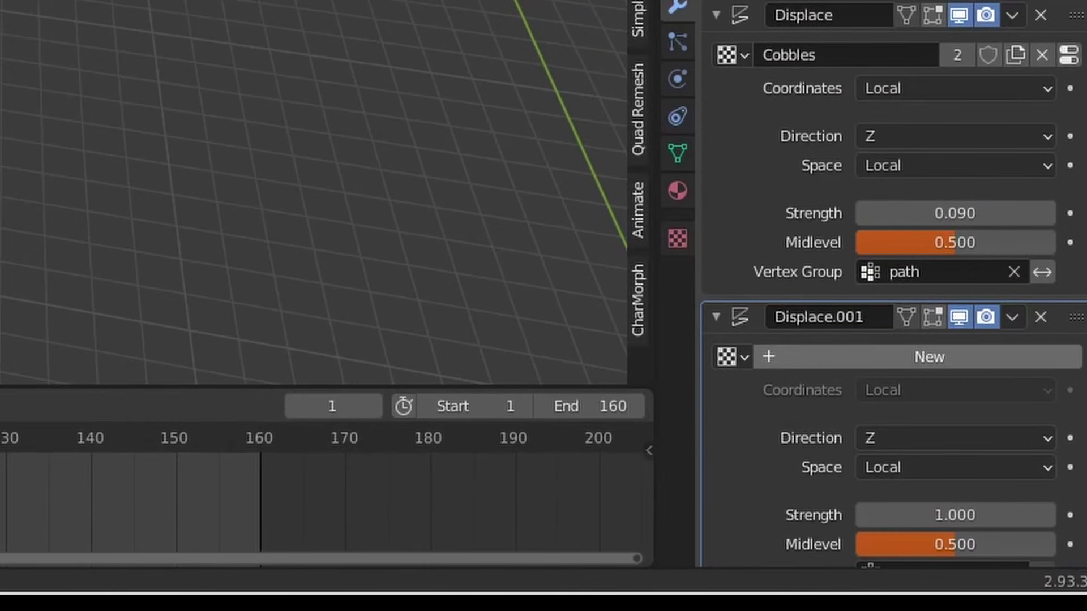
# Create a new texture for the second Displace modifier and name it border.
pyautogui.click(957, 356)
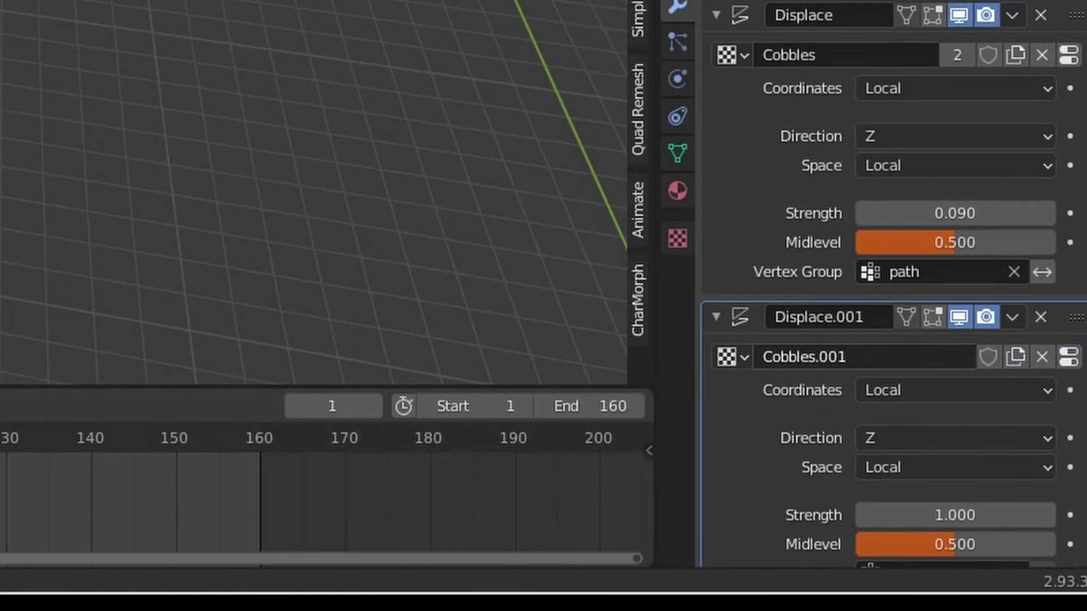
pyautogui.click(866, 357)
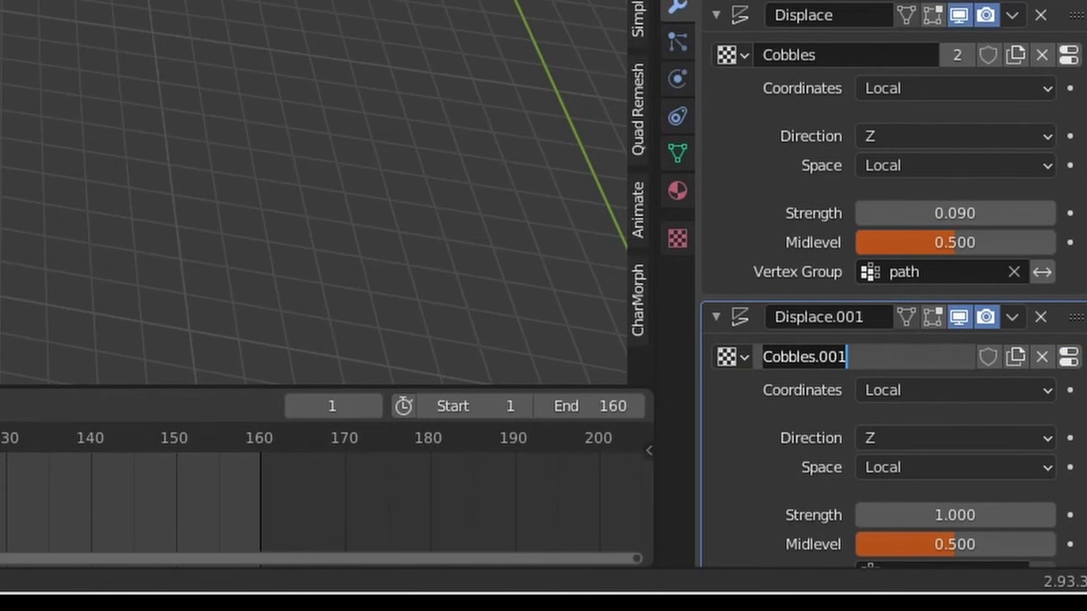
pyautogui.press('BackSpace')
pyautogui.write('border')
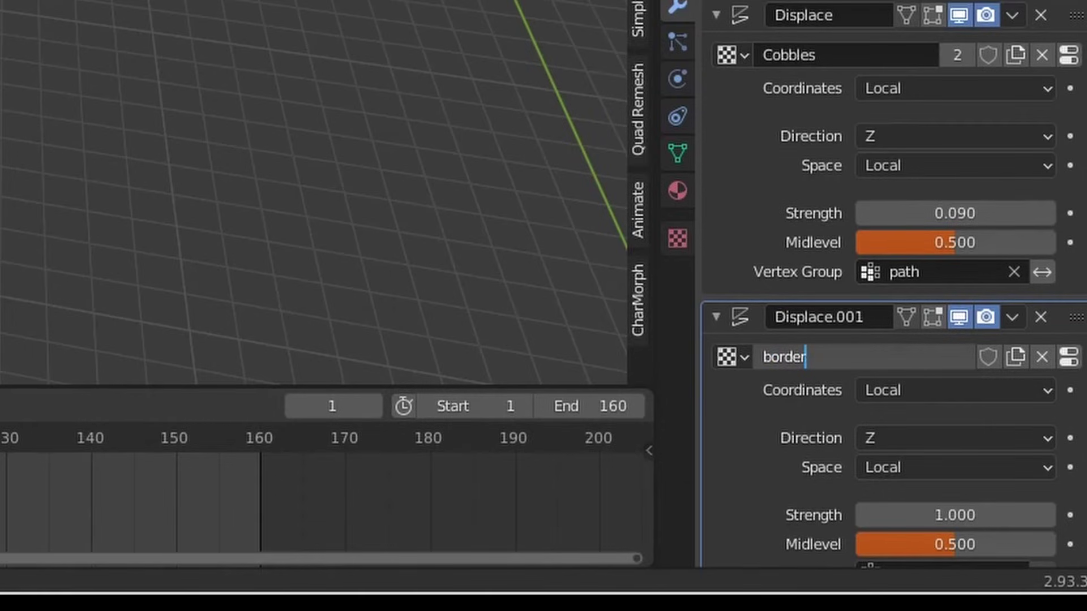
pyautogui.press('Return')
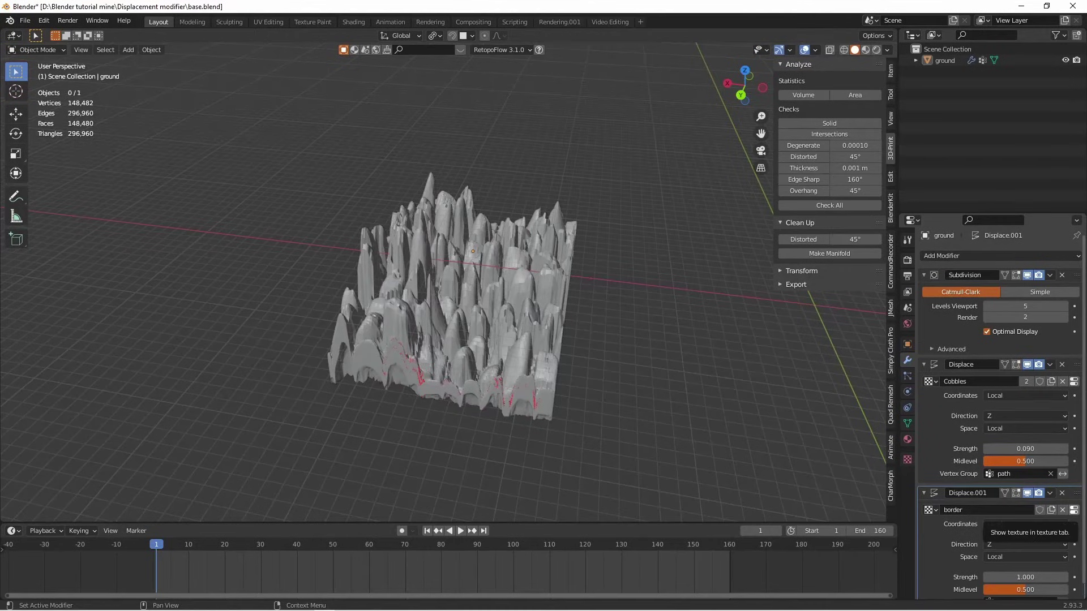
# Replace the border texture's image with aerial_rocks_02_disp_2k.png from the rocky path textures folder.
pyautogui.click(1074, 510)
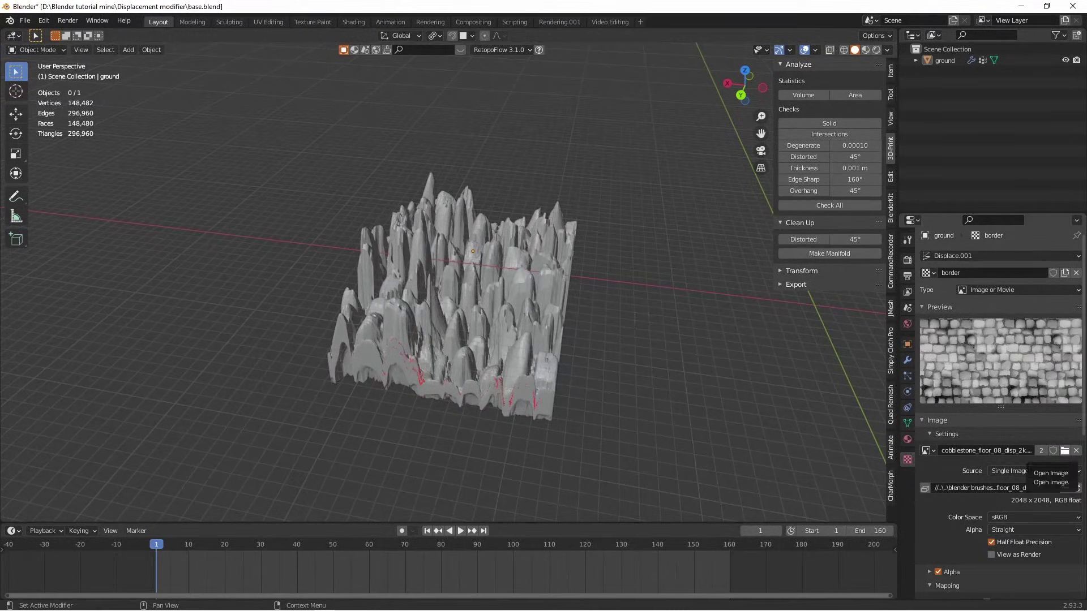
pyautogui.click(1064, 450)
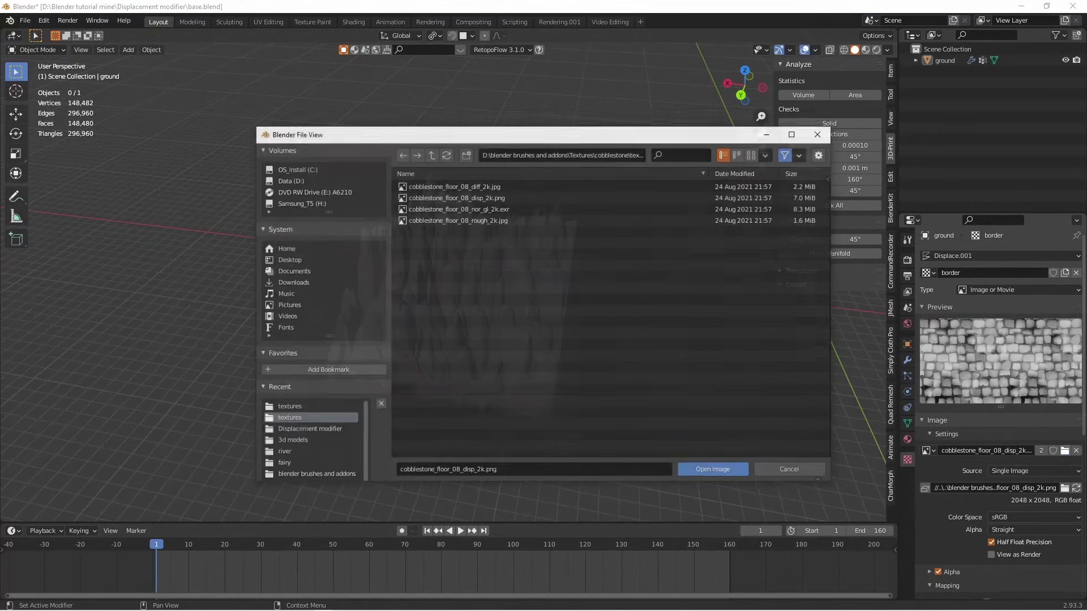
pyautogui.click(432, 154)
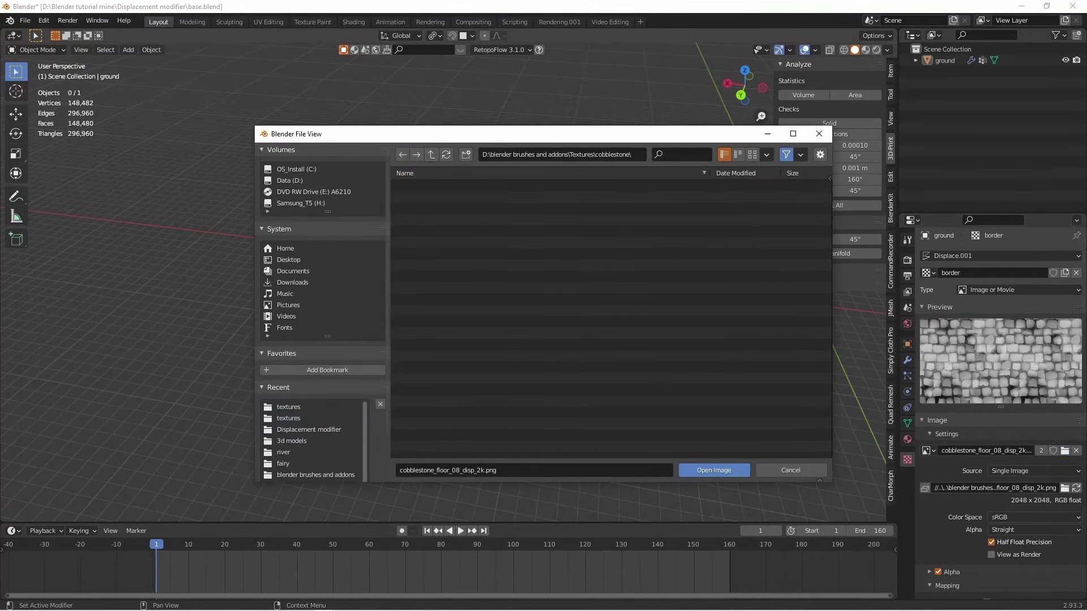
pyautogui.click(431, 154)
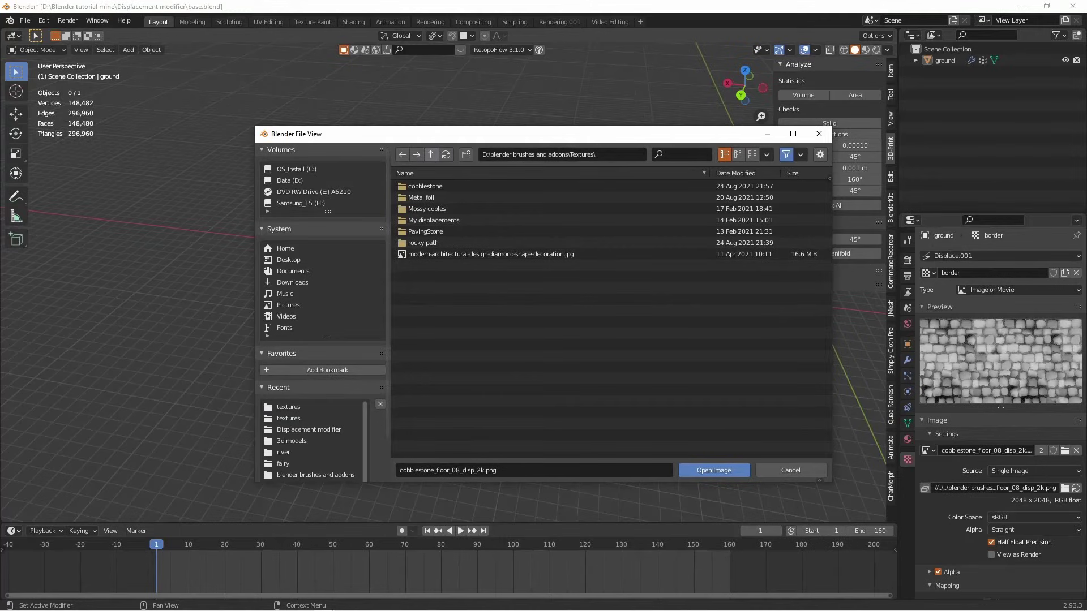
pyautogui.click(423, 242)
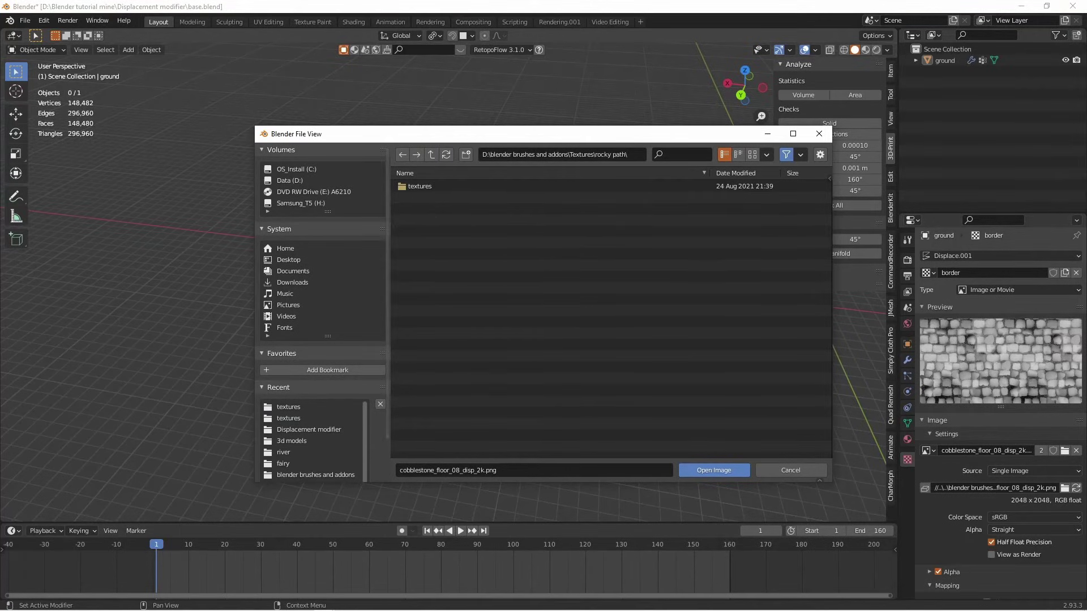
pyautogui.click(419, 186)
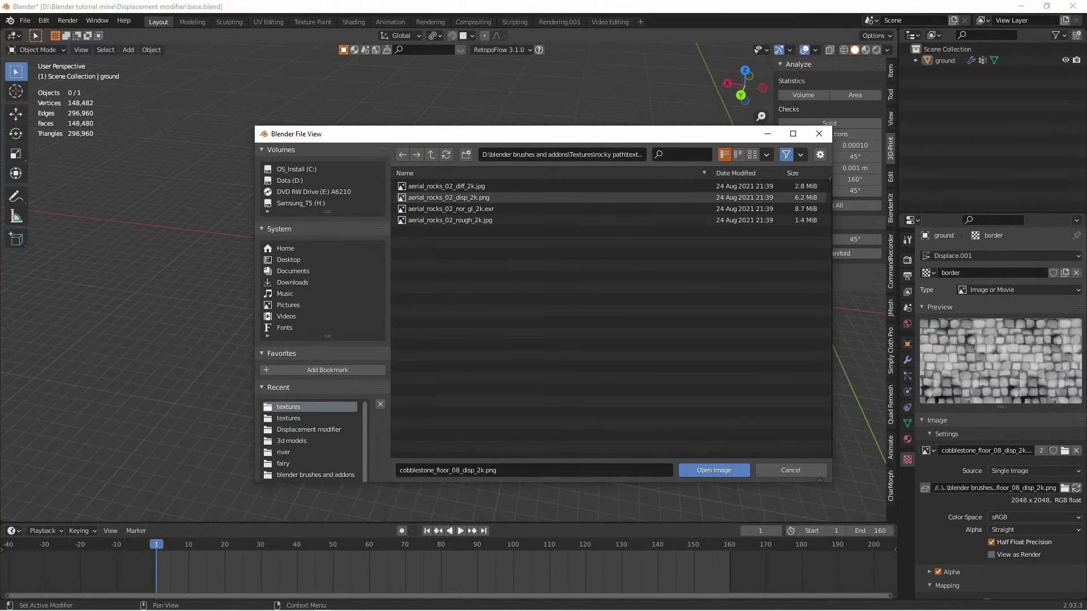
pyautogui.click(448, 198)
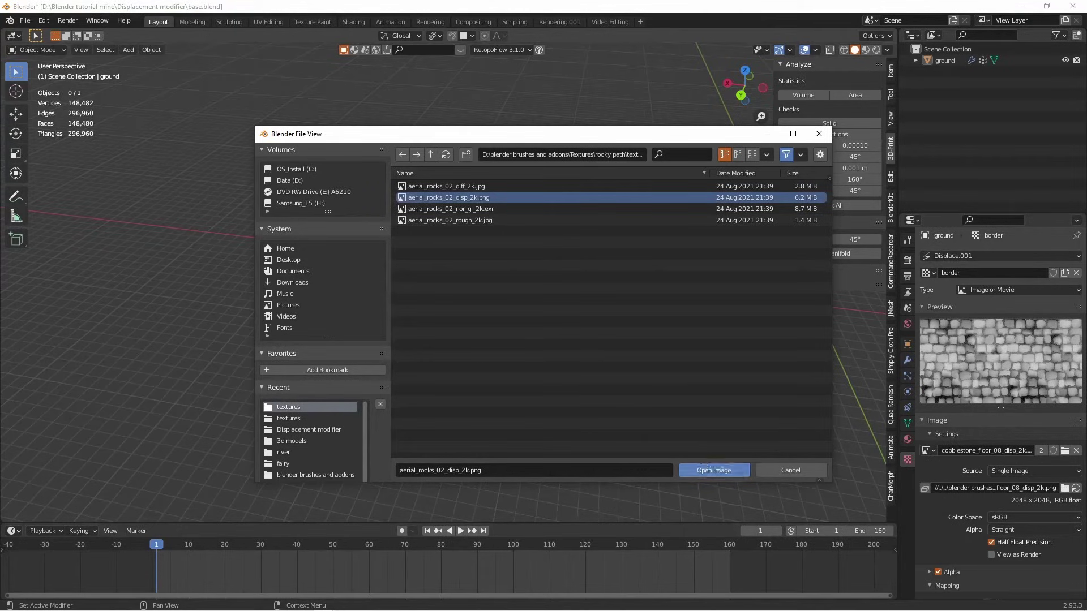
pyautogui.click(713, 471)
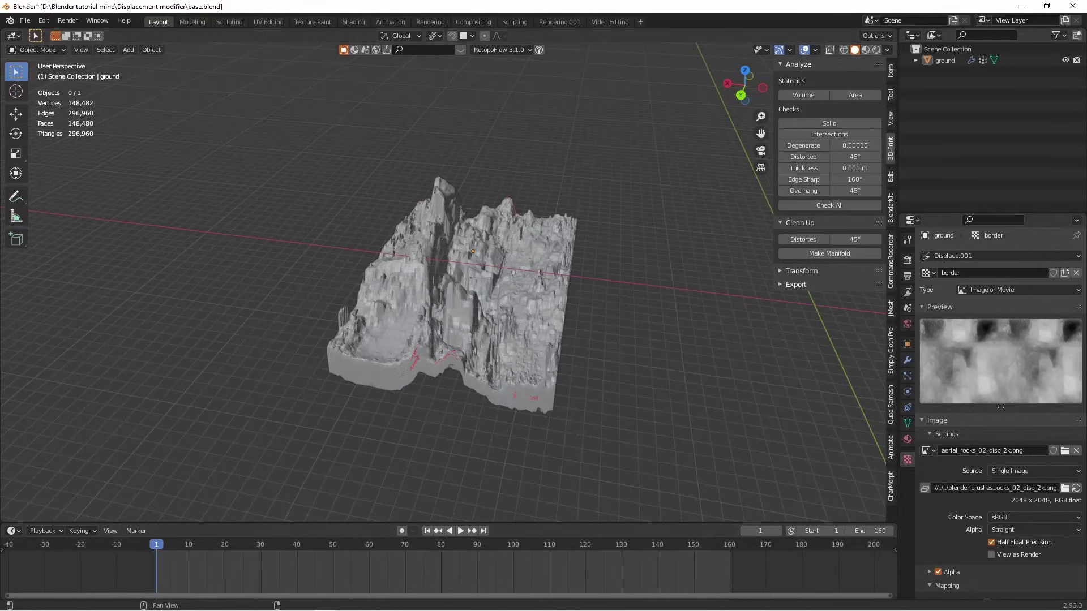
# Limit the second Displace modifier to the border vertex group.
pyautogui.click(907, 360)
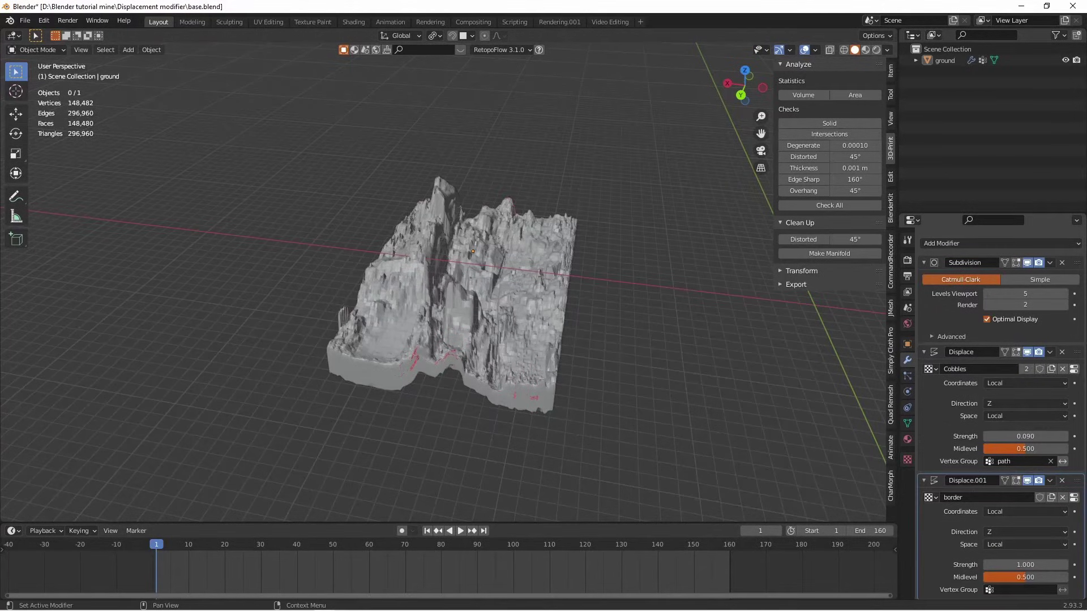
pyautogui.scroll(-1, 1001, 416)
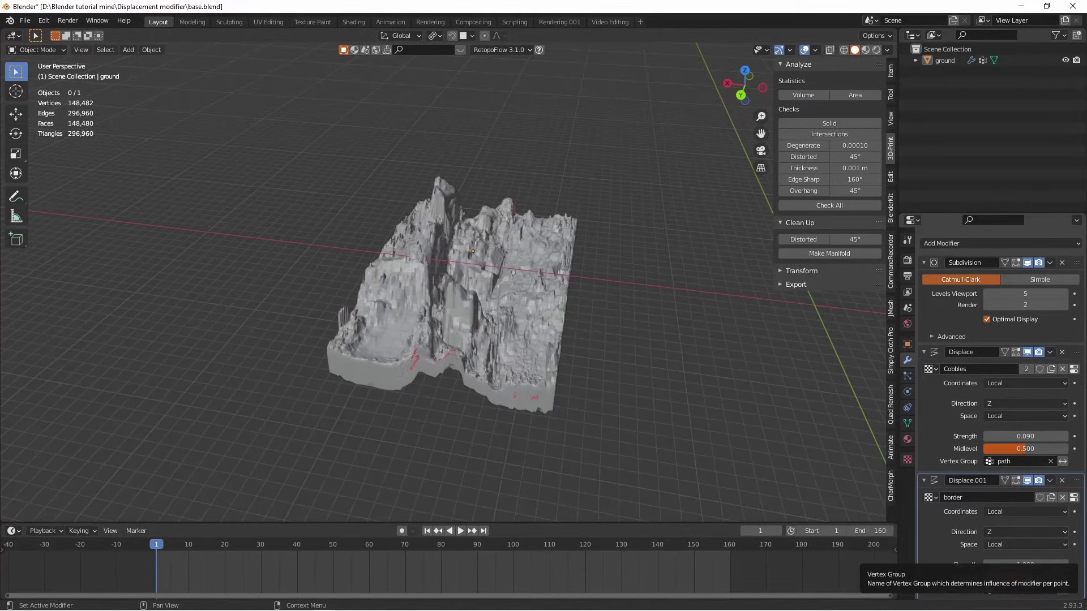
pyautogui.click(1013, 589)
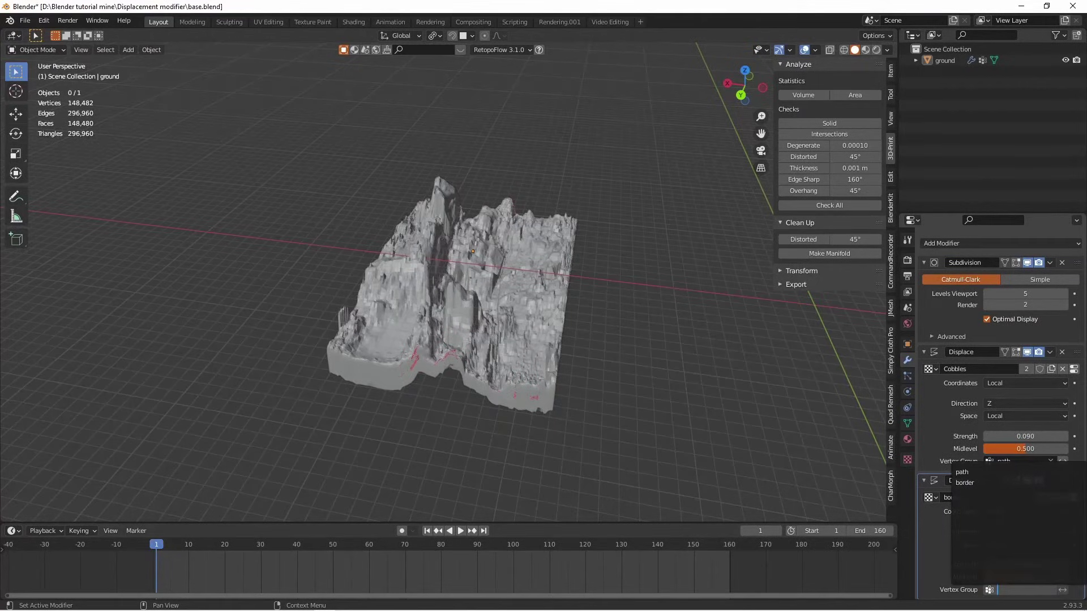
pyautogui.press('Return')
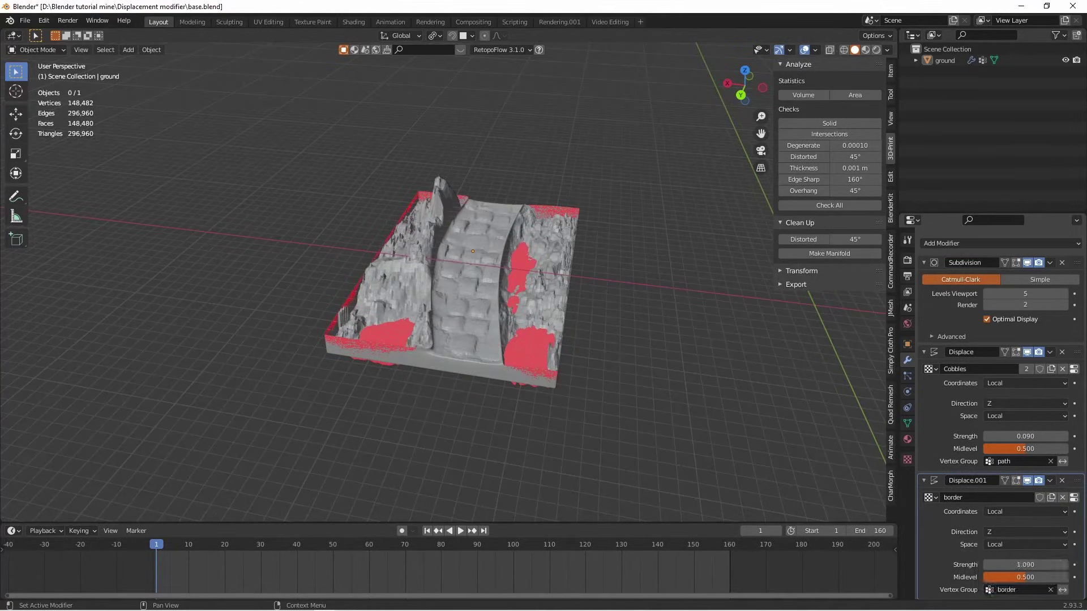
# Set the second Displace modifier's strength to -0.170 and its midlevel to 0.243, and check the rocky border surface.
pyautogui.moveTo(1024, 565)
pyautogui.mouseDown()
pyautogui.moveTo(1016, 565)
pyautogui.moveTo(1023, 577)
pyautogui.moveTo(999, 577)
pyautogui.moveTo(1050, 565)
pyautogui.moveTo(1012, 577)
pyautogui.mouseUp()
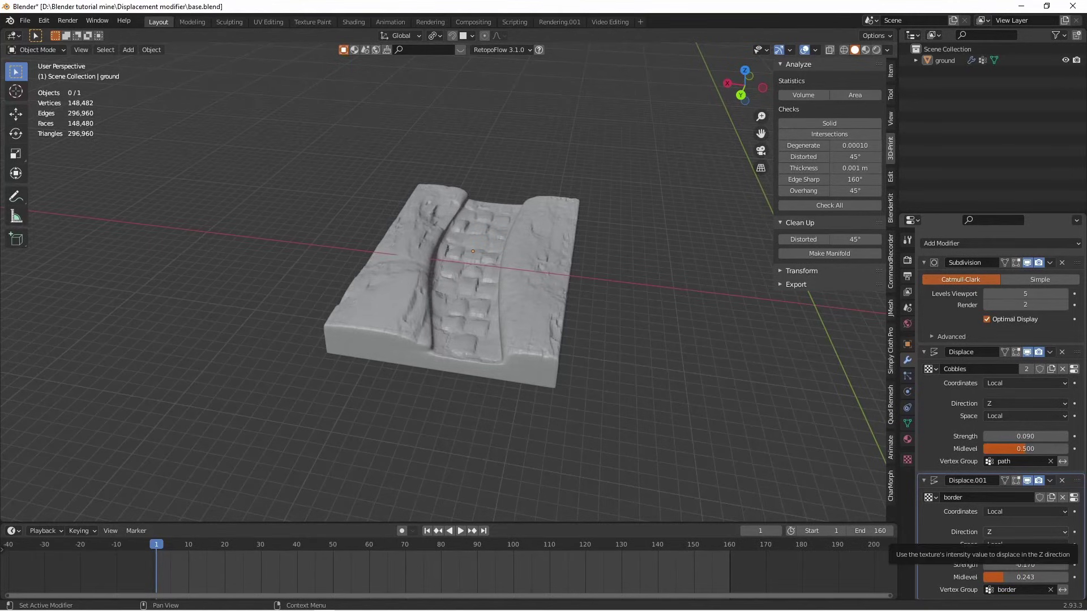
pyautogui.moveTo(510, 272); pyautogui.dragTo(467, 320, button='middle')
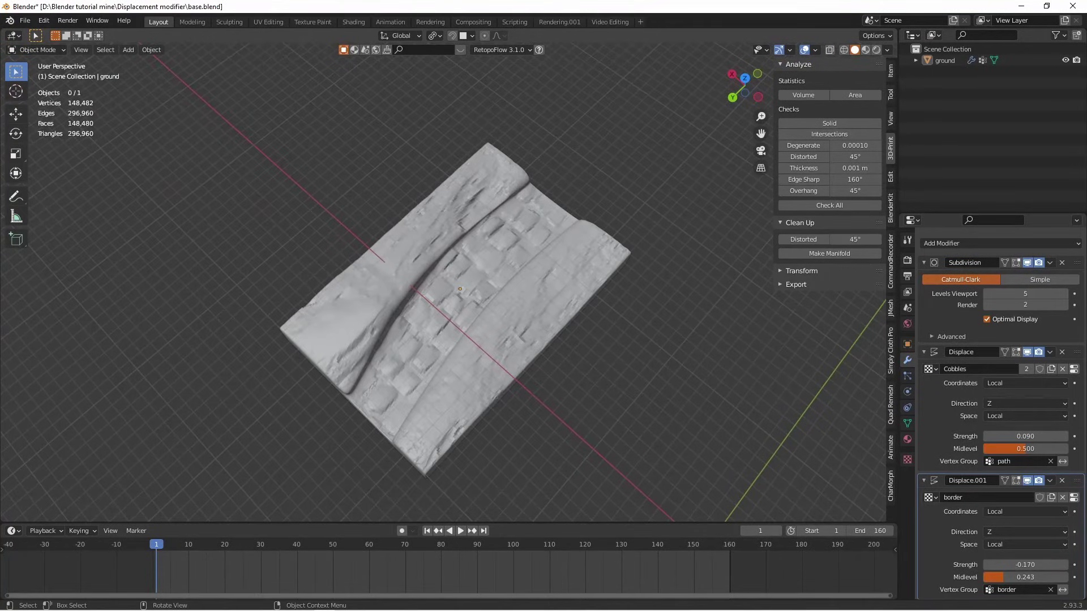
pyautogui.moveTo(509, 249); pyautogui.dragTo(543, 238, button='middle')
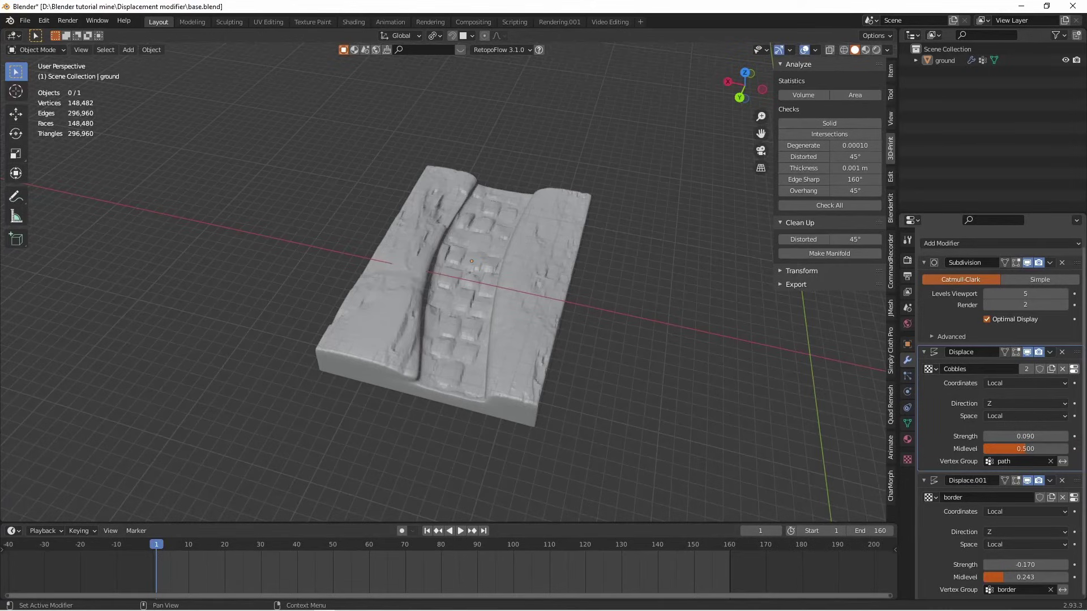
# Make the path's cobbles smaller by setting the Cobbles texture's crop minimum to X -0.33 and Y -0.76.
pyautogui.click(1073, 368)
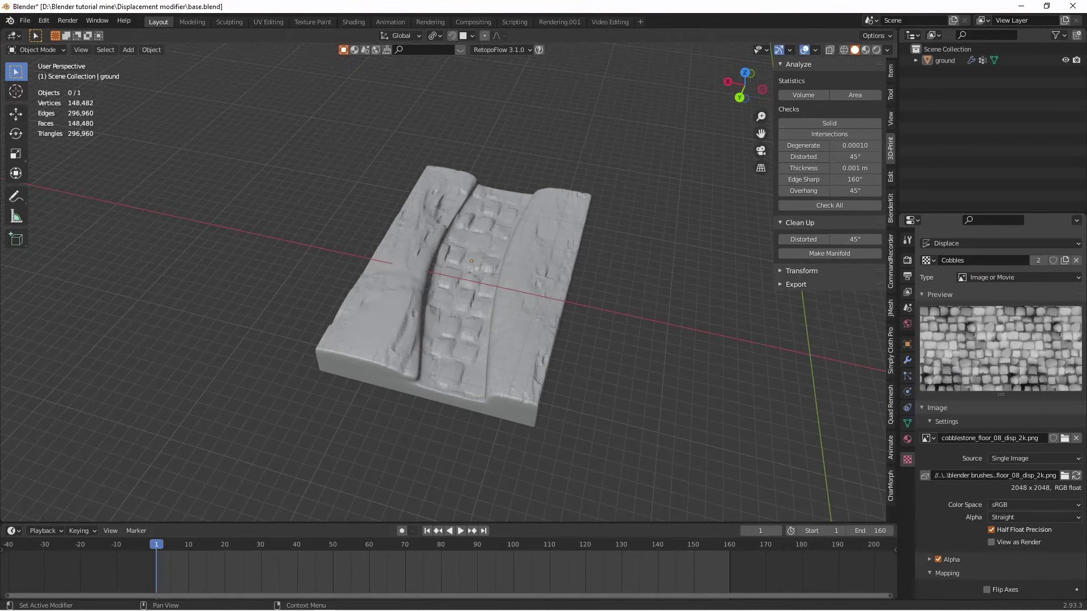
pyautogui.scroll(-10, 1001, 413)
pyautogui.scroll(-2, 1000, 413)
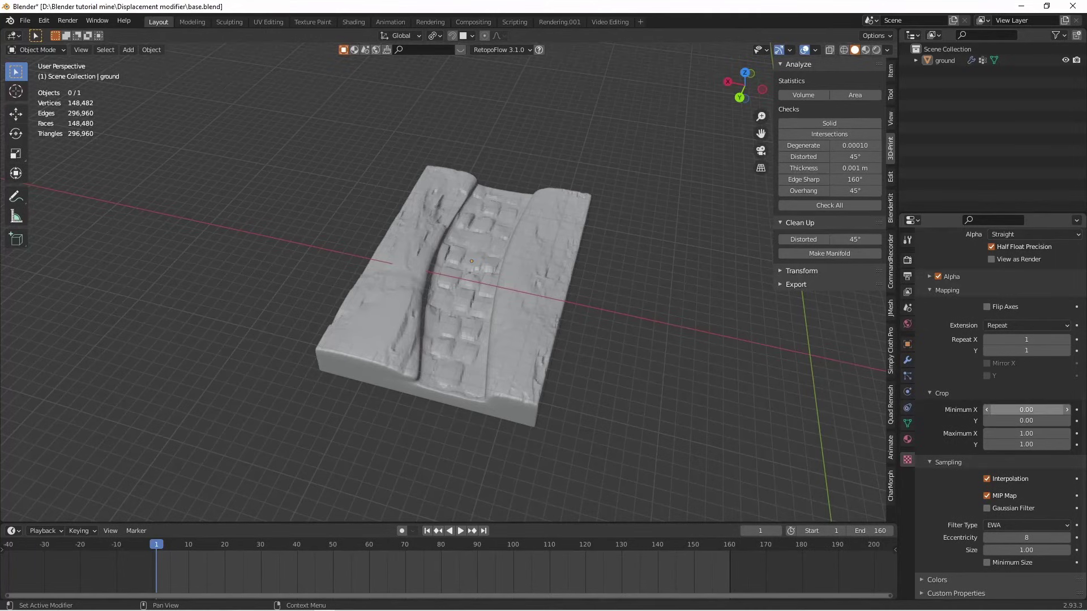
pyautogui.moveTo(1025, 410)
pyautogui.mouseDown()
pyautogui.moveTo(1078, 409)
pyautogui.moveTo(1033, 420)
pyautogui.moveTo(1045, 420)
pyautogui.moveTo(991, 409)
pyautogui.moveTo(1019, 409)
pyautogui.moveTo(1002, 409)
pyautogui.moveTo(1010, 420)
pyautogui.mouseUp()
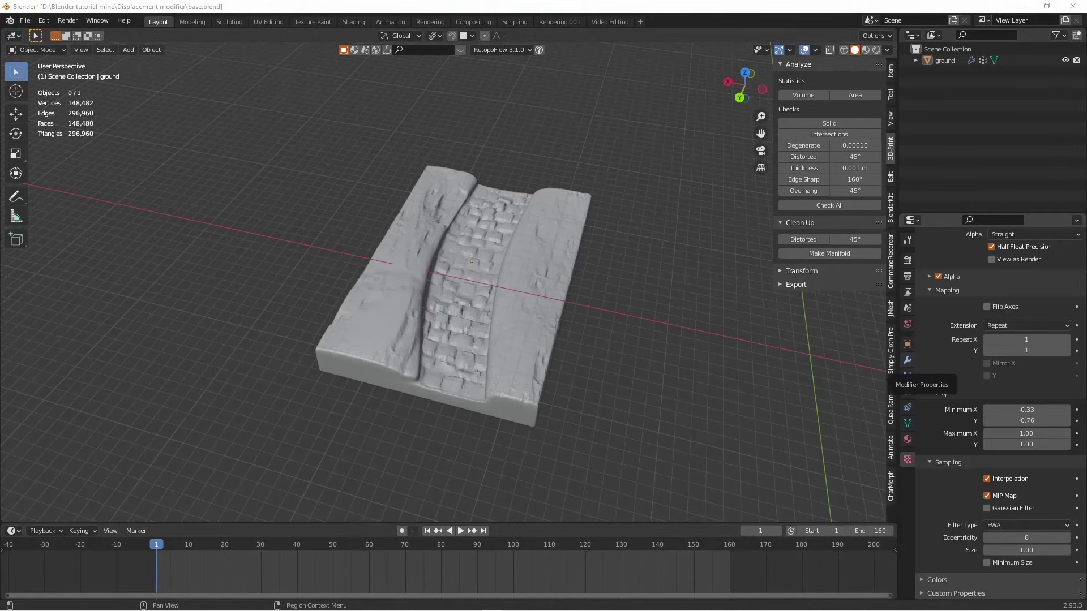
# Scale down the rock pattern by setting the border texture's crop minimum to X -0.24 and Y -1.44.
pyautogui.click(907, 360)
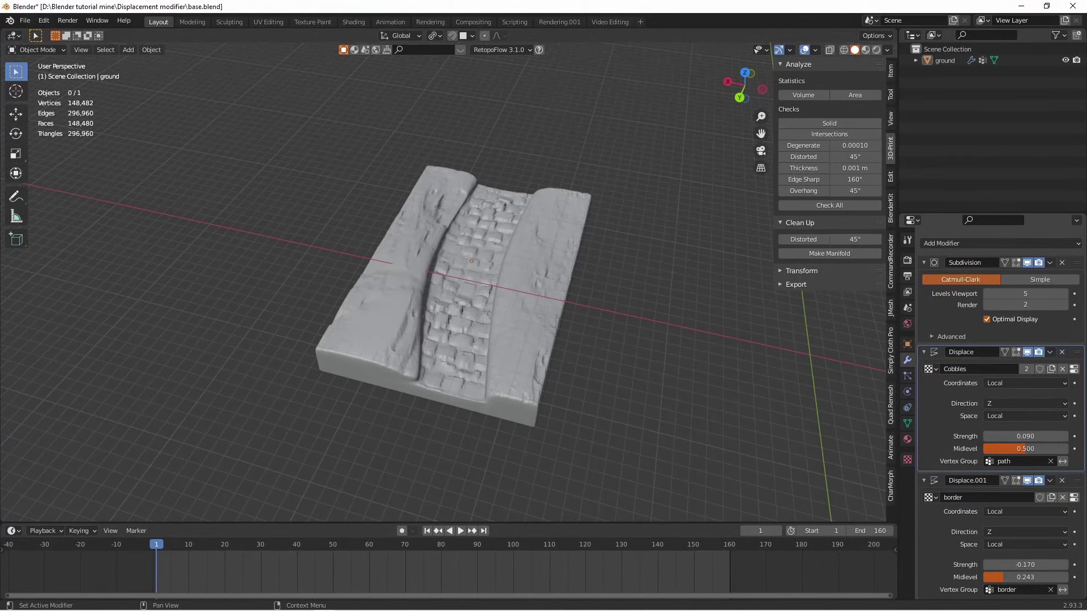
pyautogui.click(962, 522)
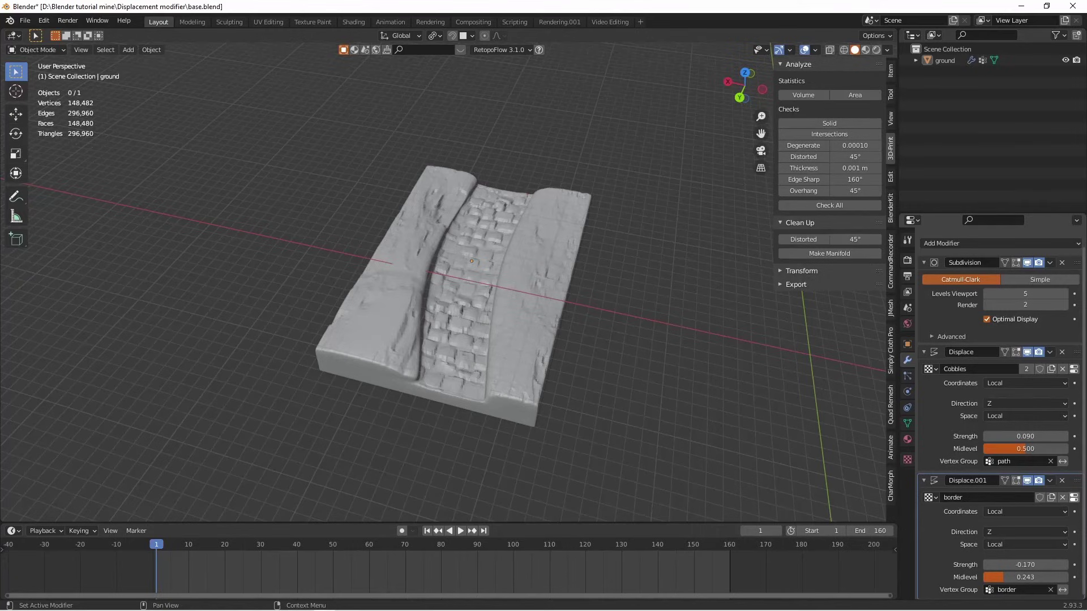
pyautogui.click(1073, 498)
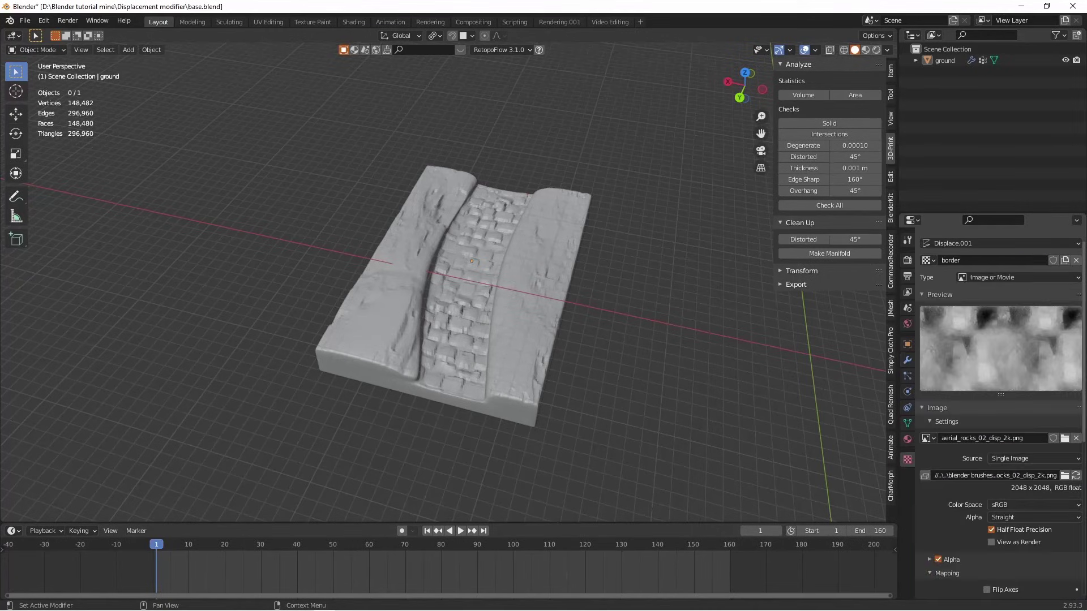
pyautogui.scroll(-8, 991, 542)
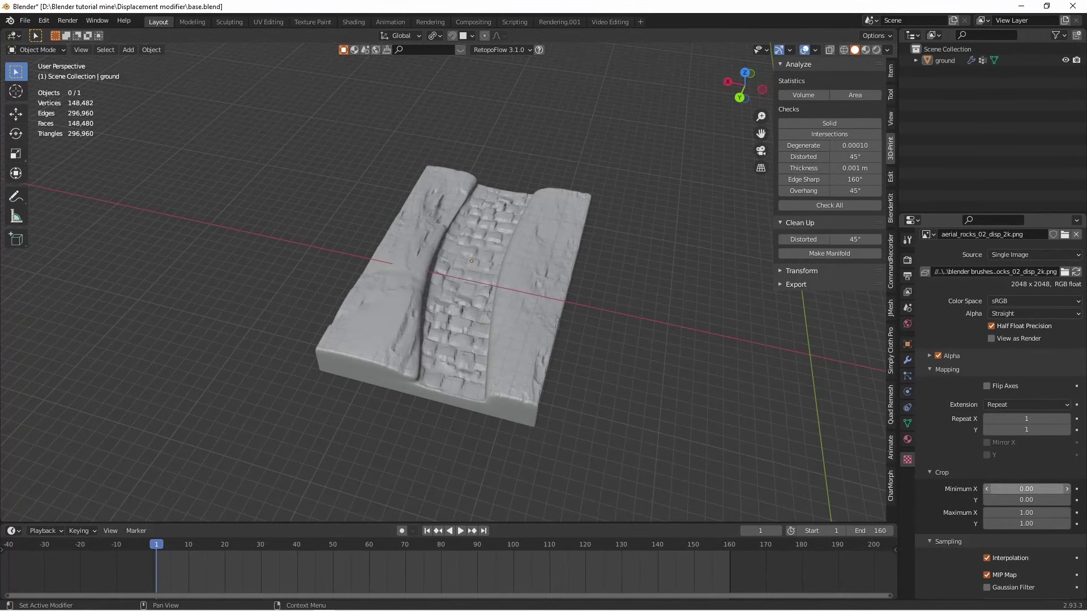
pyautogui.moveTo(1019, 489); pyautogui.dragTo(920, 500)
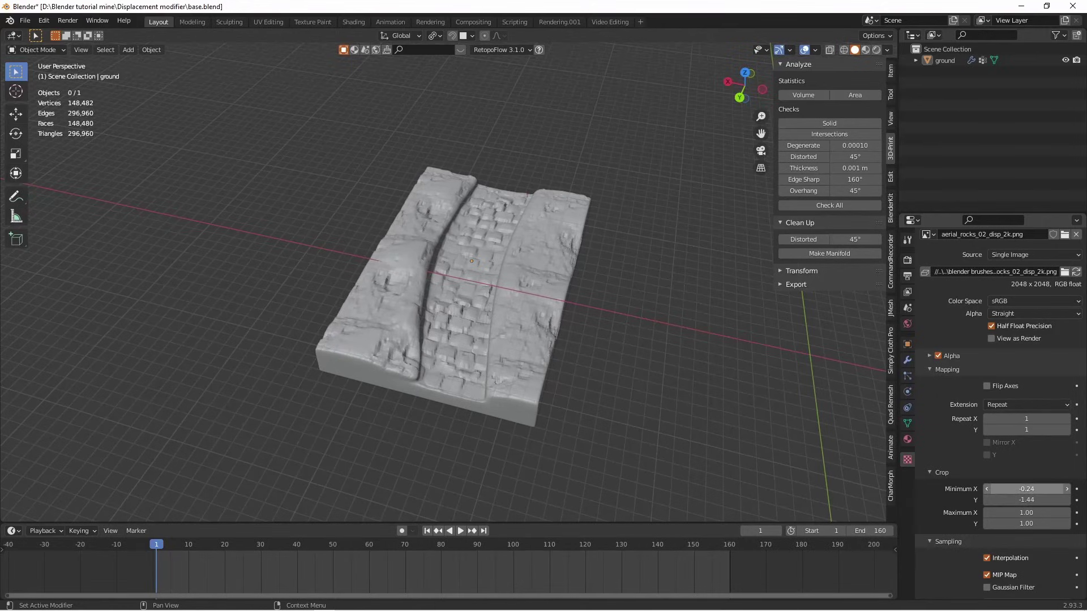
# Return to the ground's modifier stack and collapse the settings of both Displace modifiers.
pyautogui.moveTo(532, 294); pyautogui.dragTo(317, 283, button='middle')
pyautogui.moveTo(33, 121); pyautogui.dragTo(116, 116, button='middle')
pyautogui.moveTo(425, 255); pyautogui.dragTo(422, 256, button='middle')
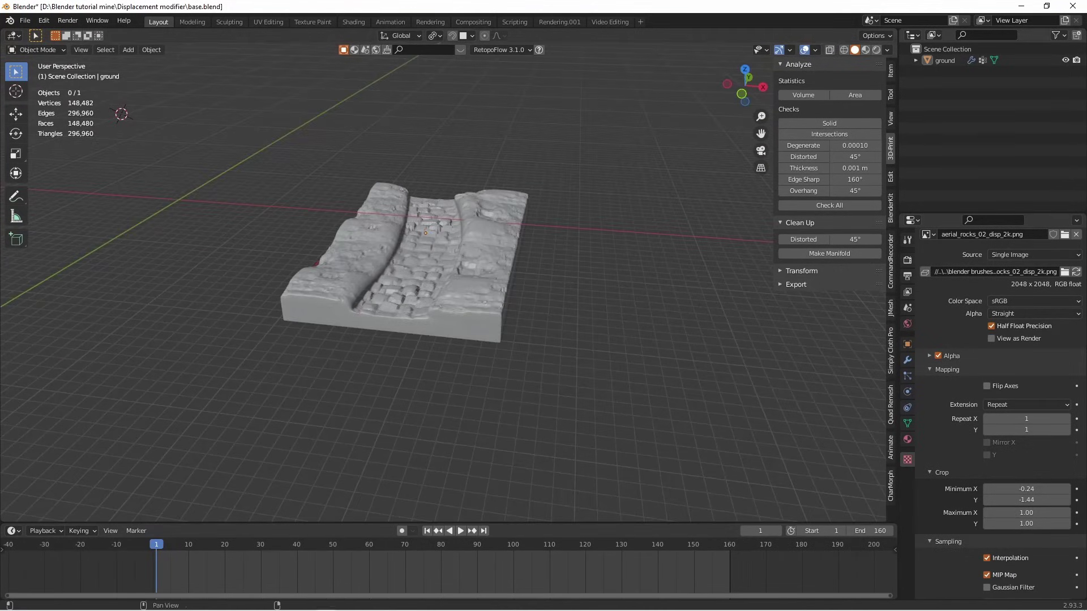
pyautogui.click(907, 359)
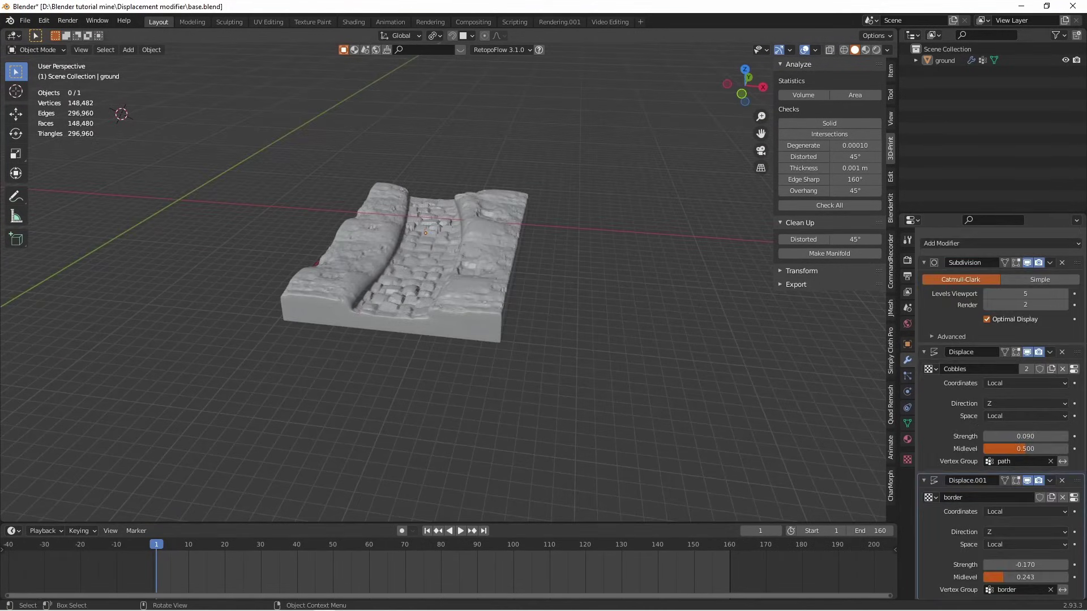
pyautogui.click(924, 352)
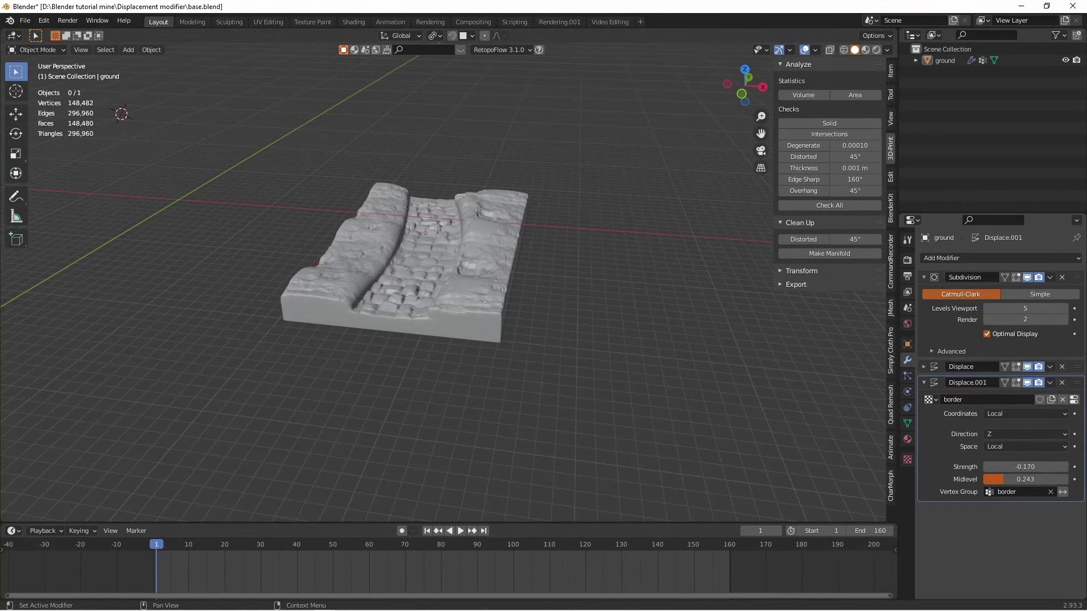
pyautogui.click(923, 383)
# Apply the Subdivision modifier and both Displace modifiers to the ground mesh, in stack order from first to last.
pyautogui.moveTo(442, 255); pyautogui.dragTo(430, 295, button='middle')
pyautogui.scroll(5, 429, 296)
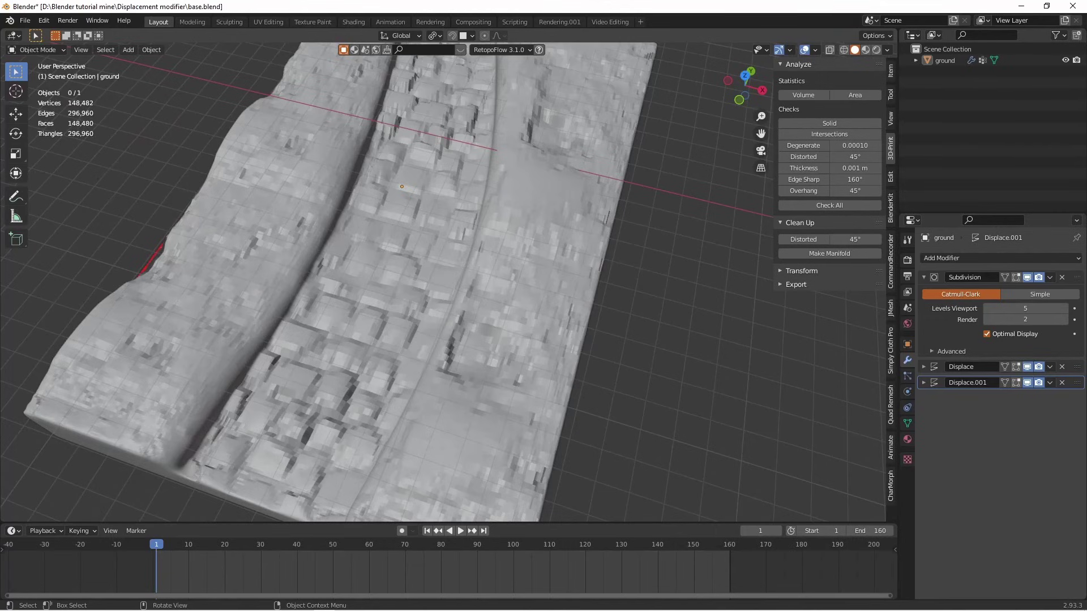
pyautogui.scroll(-4, 430, 296)
pyautogui.moveTo(429, 295); pyautogui.dragTo(447, 263, button='middle')
pyautogui.click(1050, 278)
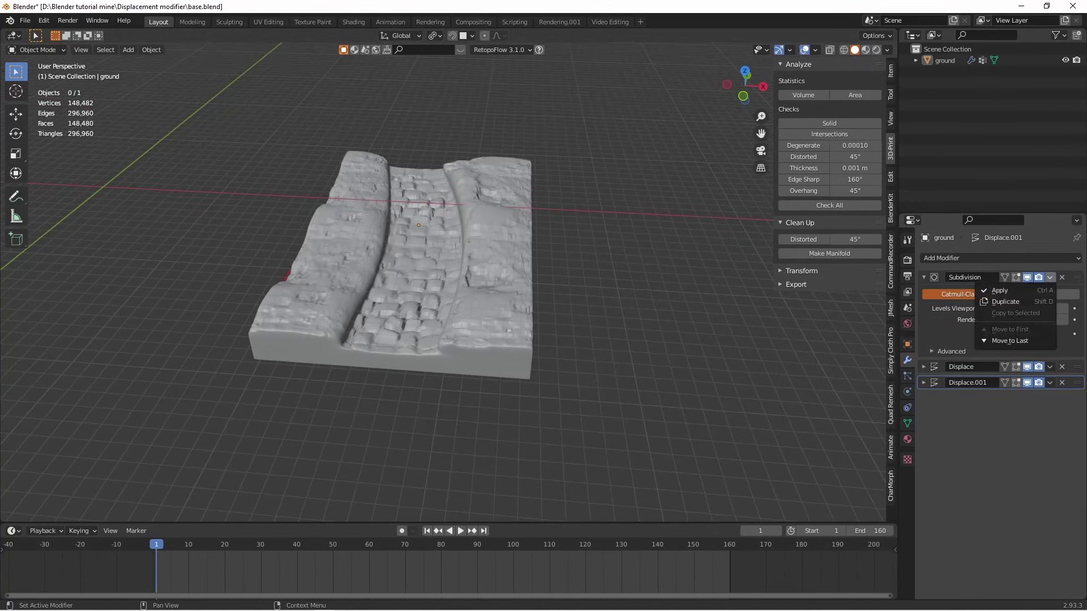
pyautogui.click(1013, 290)
pyautogui.click(1050, 277)
pyautogui.click(1013, 291)
pyautogui.click(1050, 277)
pyautogui.click(1013, 291)
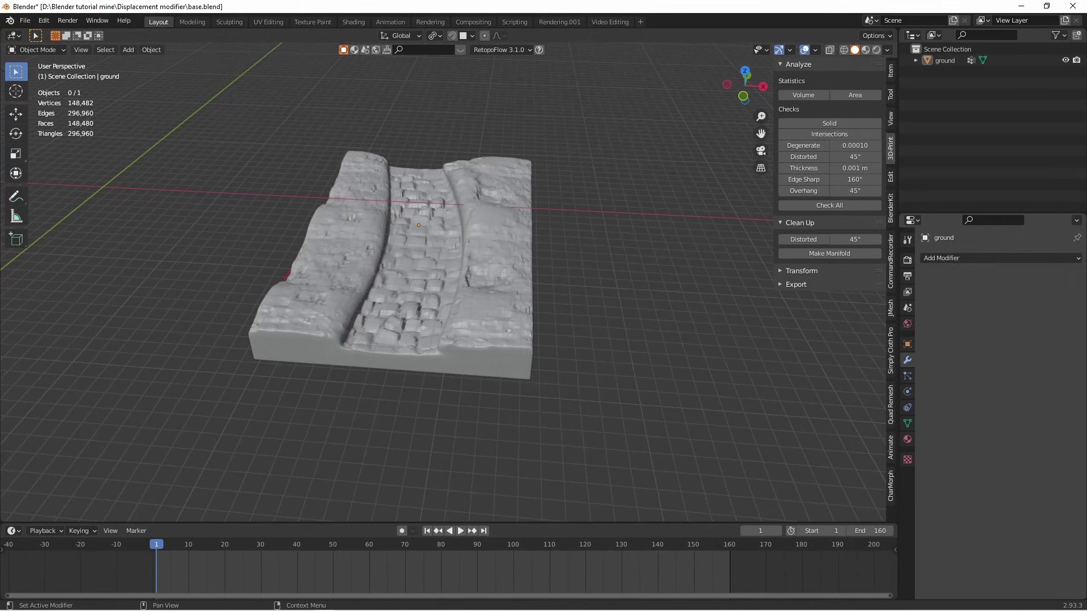
# Inspect the ground's real geometry in Edit Mode, then return to Object Mode and examine the surface from the side.
pyautogui.moveTo(396, 238); pyautogui.dragTo(490, 205, button='middle')
pyautogui.press('Tab')
pyautogui.scroll(4, 490, 205)
pyautogui.moveTo(396, 283); pyautogui.dragTo(374, 198, button='middle')
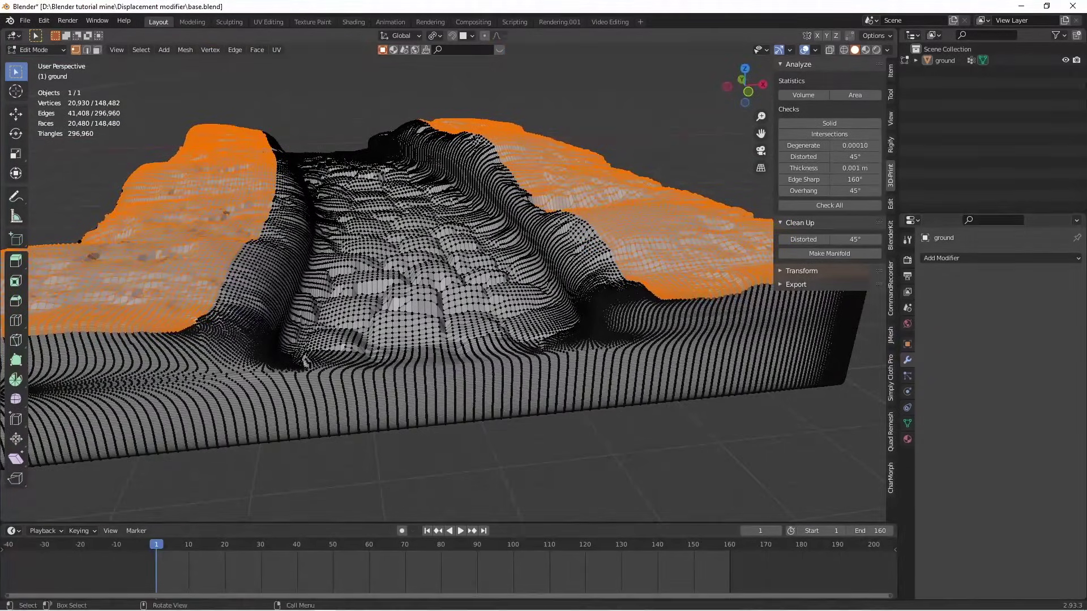
pyautogui.scroll(-5, 464, 170)
pyautogui.press('Tab')
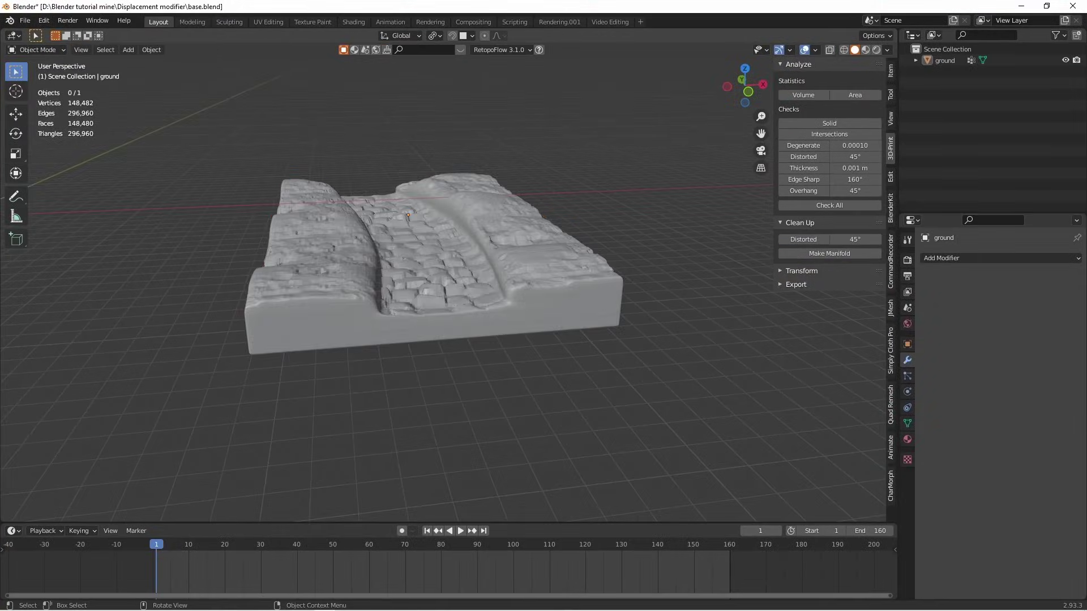
pyautogui.moveTo(464, 164); pyautogui.dragTo(464, 240, button='middle')
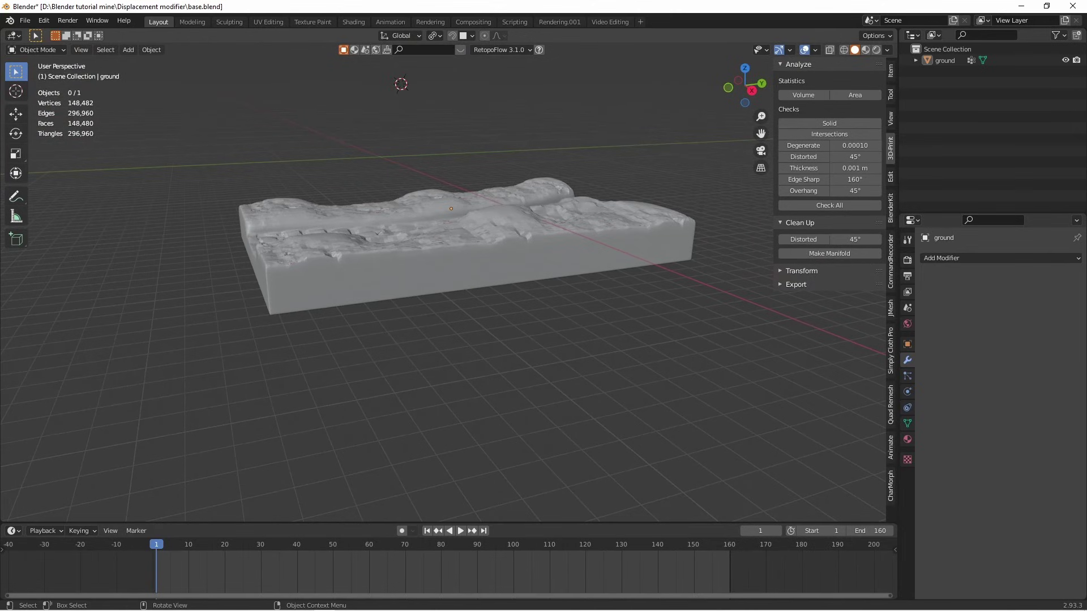